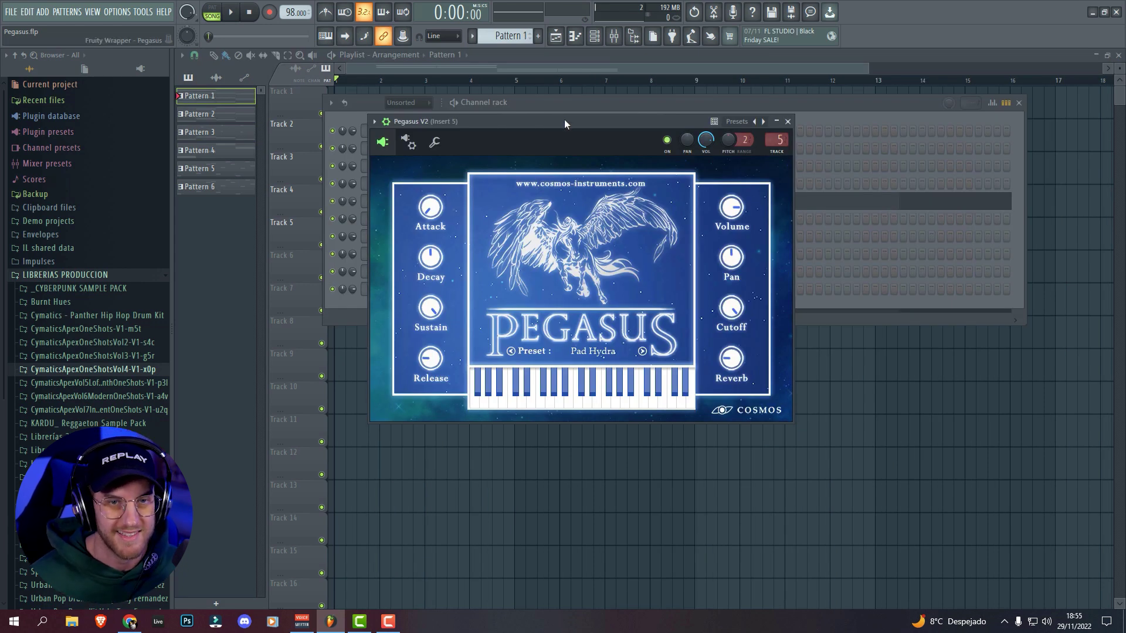
# - Reposition the Pegasus V2 window and look through its full preset list without changing the loaded preset
pyautogui.moveTo(564, 119); pyautogui.dragTo(572, 91)
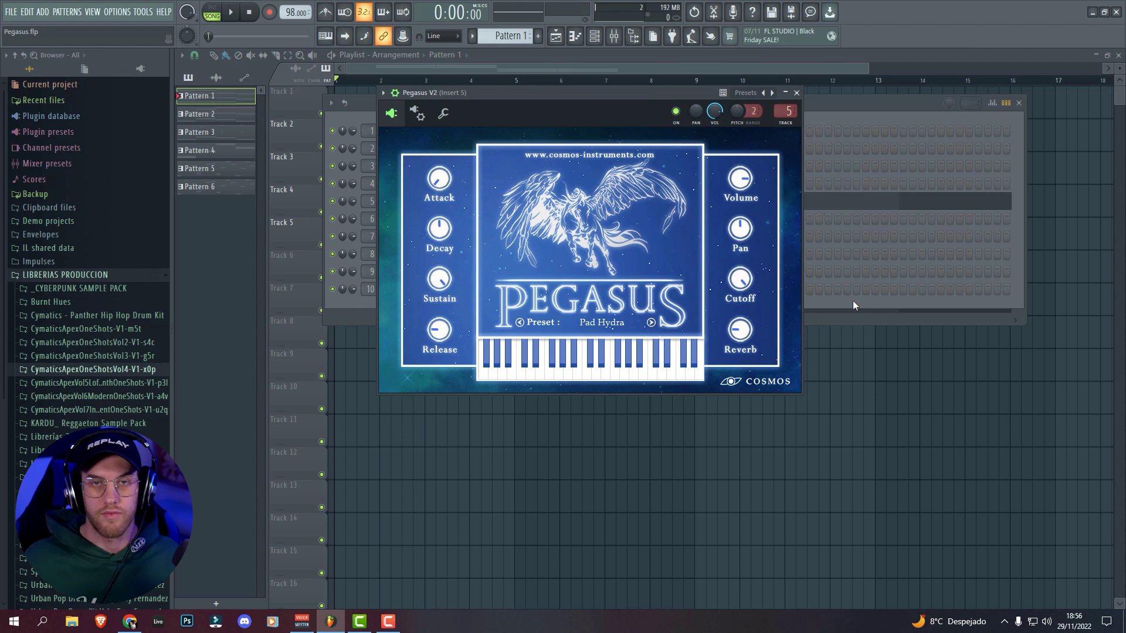
pyautogui.click(600, 323)
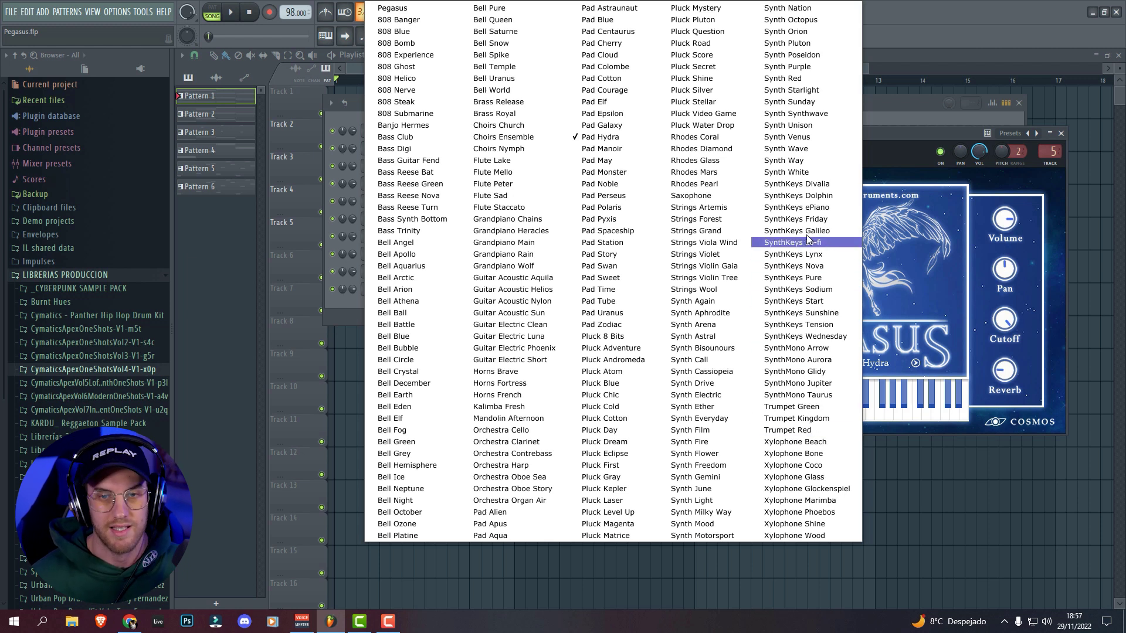
pyautogui.click(901, 104)
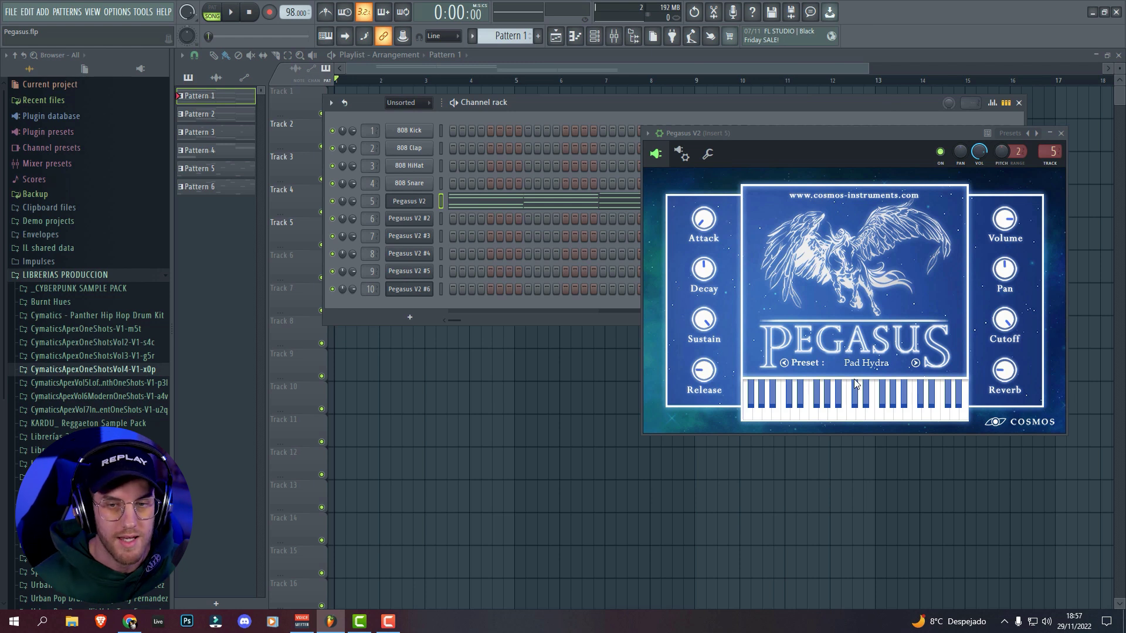
pyautogui.click(863, 363)
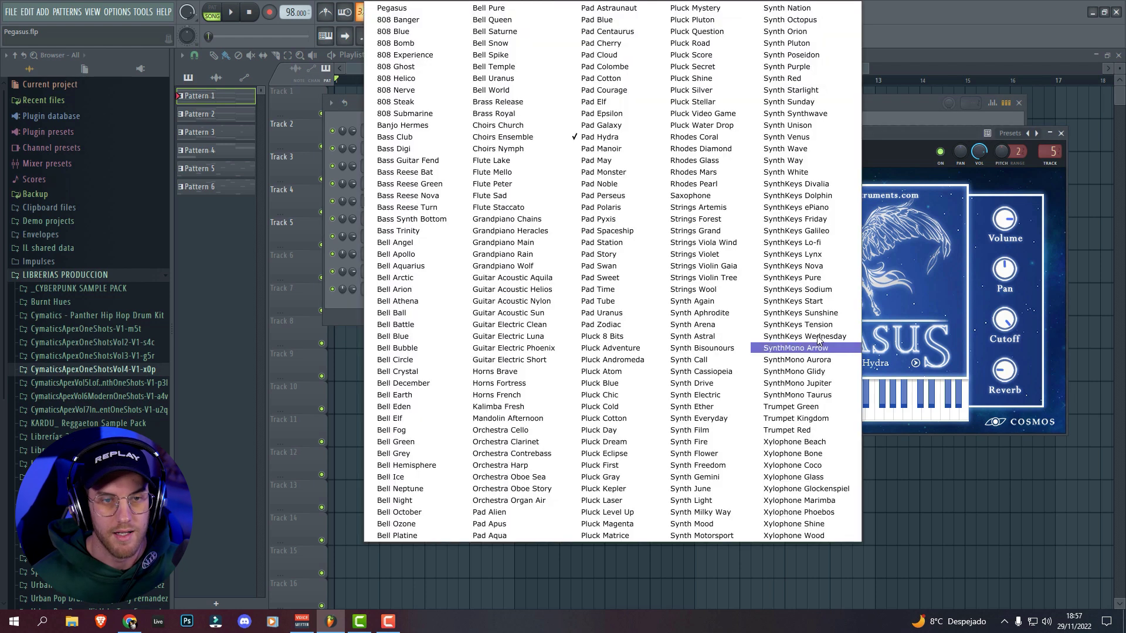
pyautogui.click(364, 114)
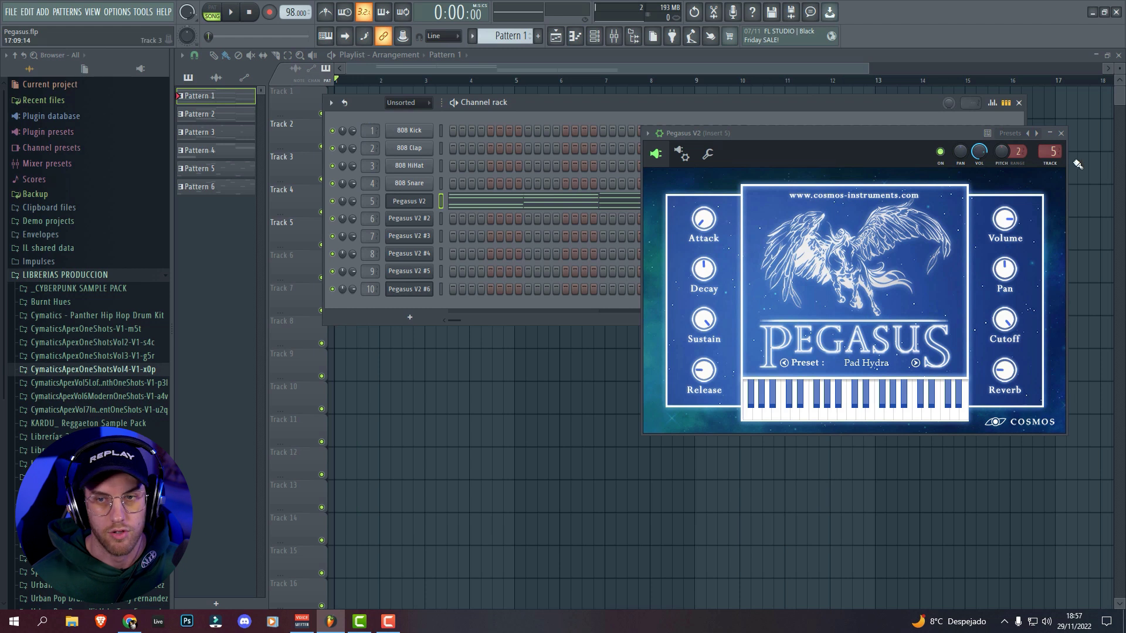
# - Inspect the Fruity parametric EQ 2 on mixer track Insert 5, then bypass it
pyautogui.click(1053, 151)
pyautogui.click(828, 165)
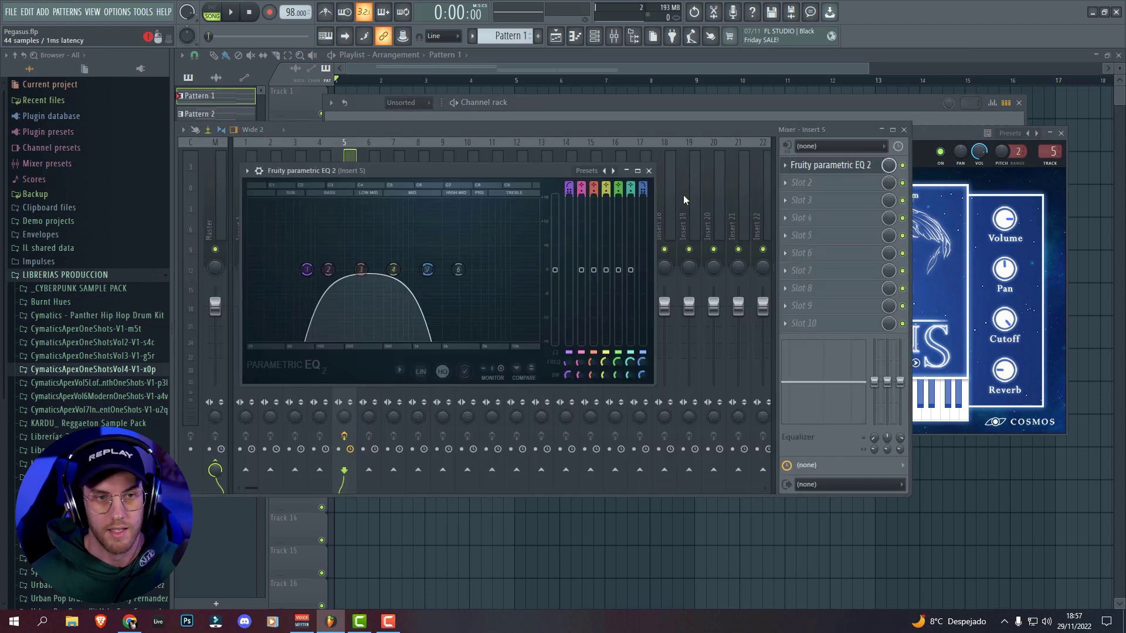
pyautogui.click(903, 166)
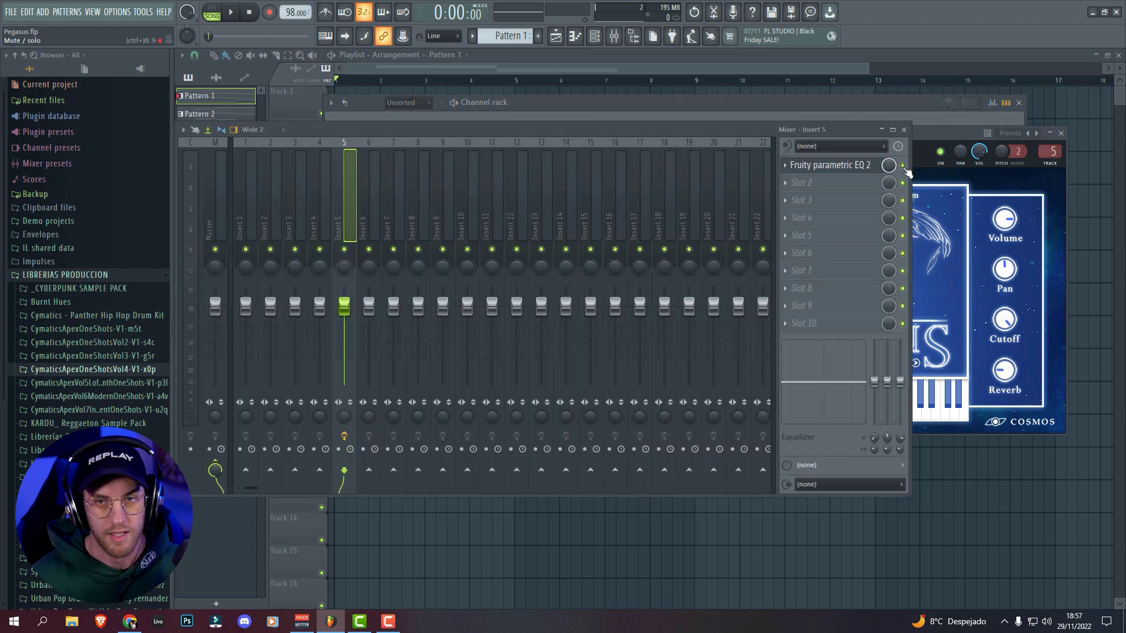
# - Open the Pegasus V2 chord notes of Pattern 1 in the piano roll and play them
pyautogui.click(881, 106)
pyautogui.click(599, 202)
pyautogui.scroll(-4, 545, 321)
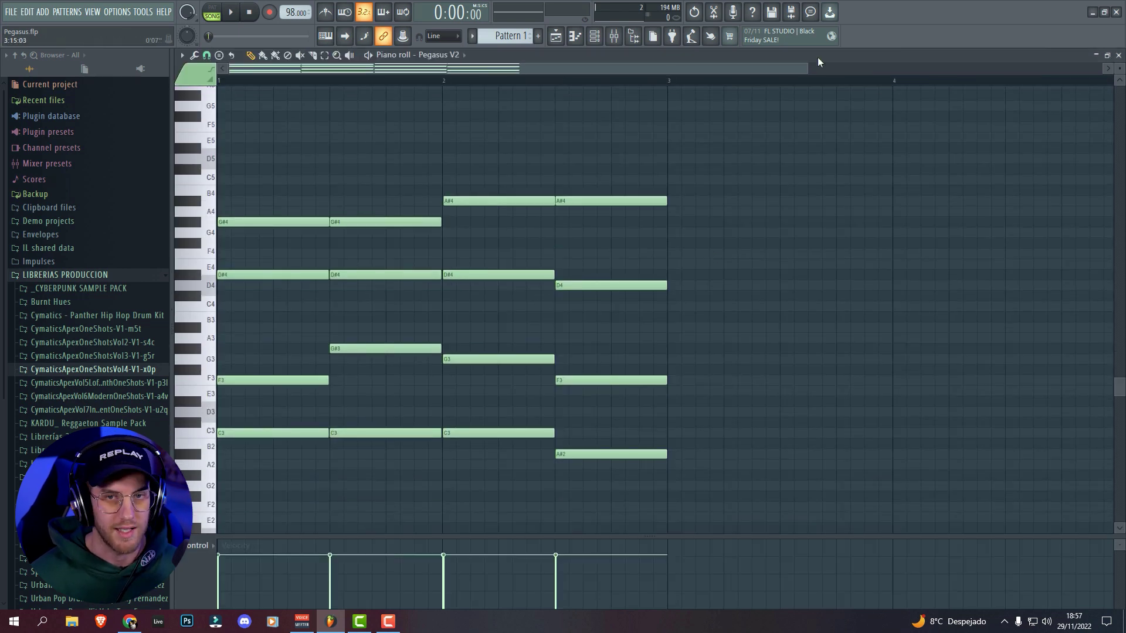
pyautogui.moveTo(809, 68); pyautogui.dragTo(515, 71)
pyautogui.press('space')
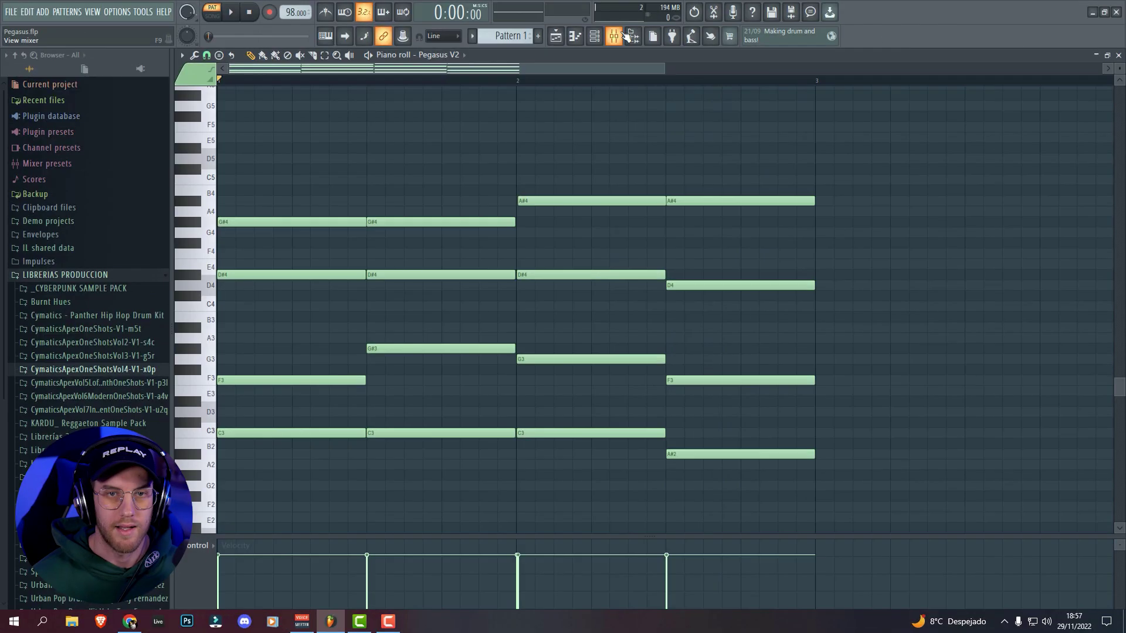
# - Re-enable the Fruity parametric EQ 2 on Insert 5 during playback and listen to the chords in the piano roll
pyautogui.click(614, 37)
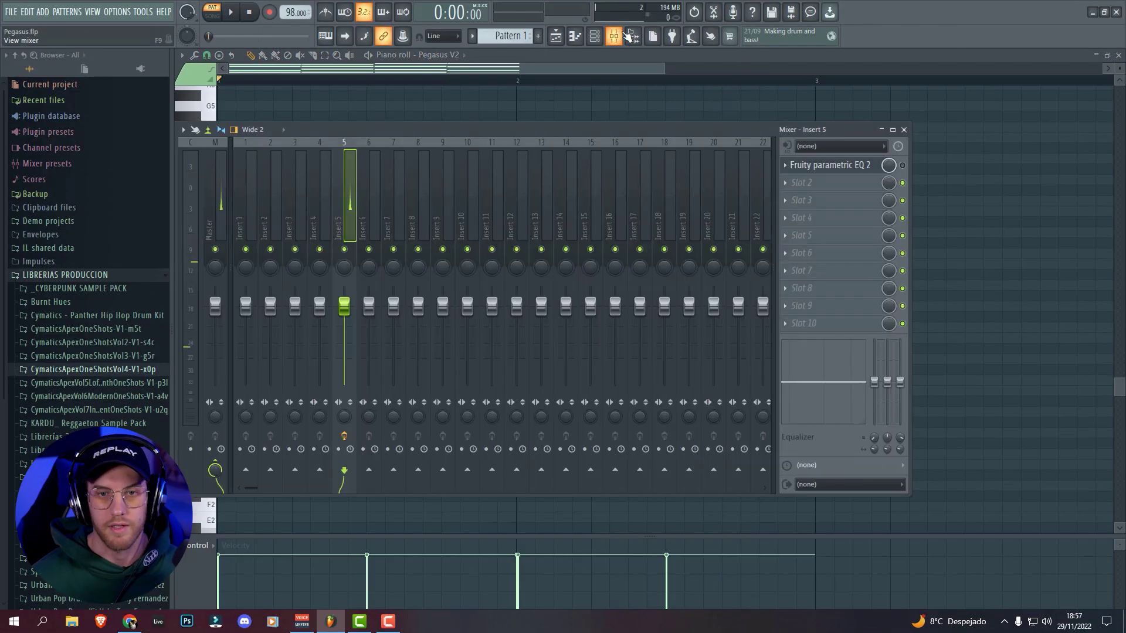
pyautogui.click(904, 166)
pyautogui.press('F9')
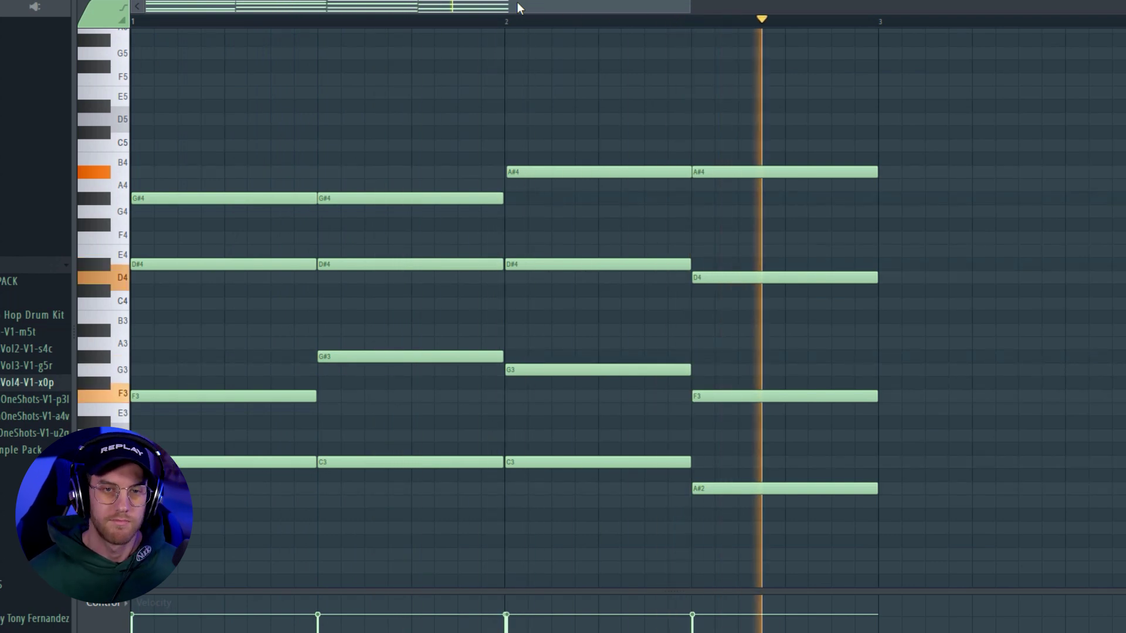
pyautogui.press('space')
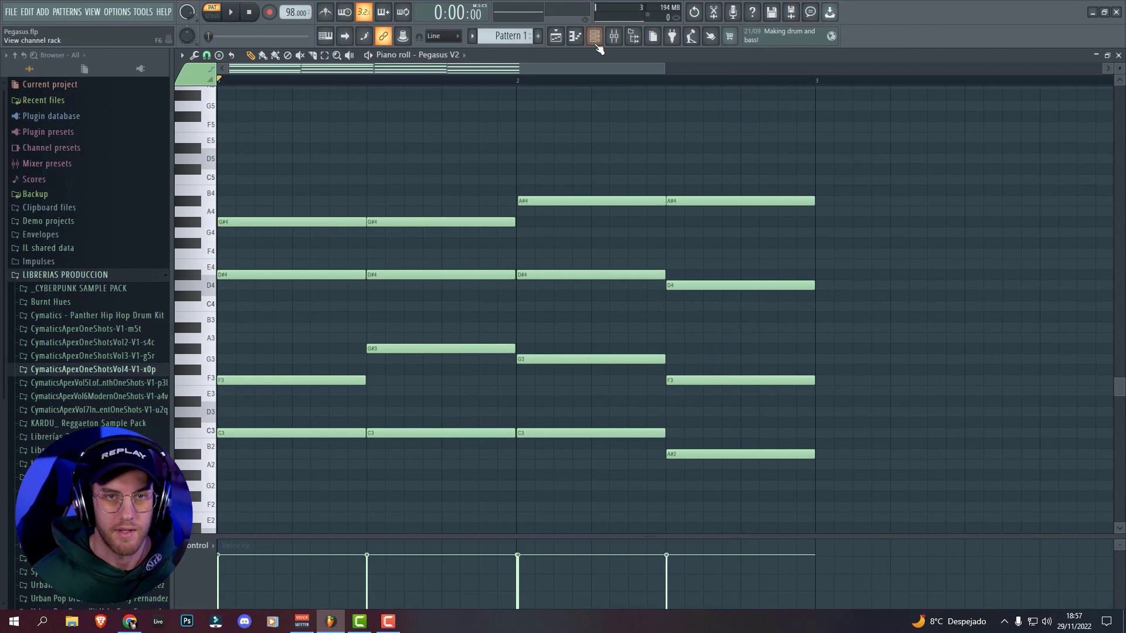
# - Audition the Pad May, Pad Monster and Pad Noble presets in Pegasus V2 while Pattern 1 plays
pyautogui.click(596, 40)
pyautogui.doubleClick(1050, 152)
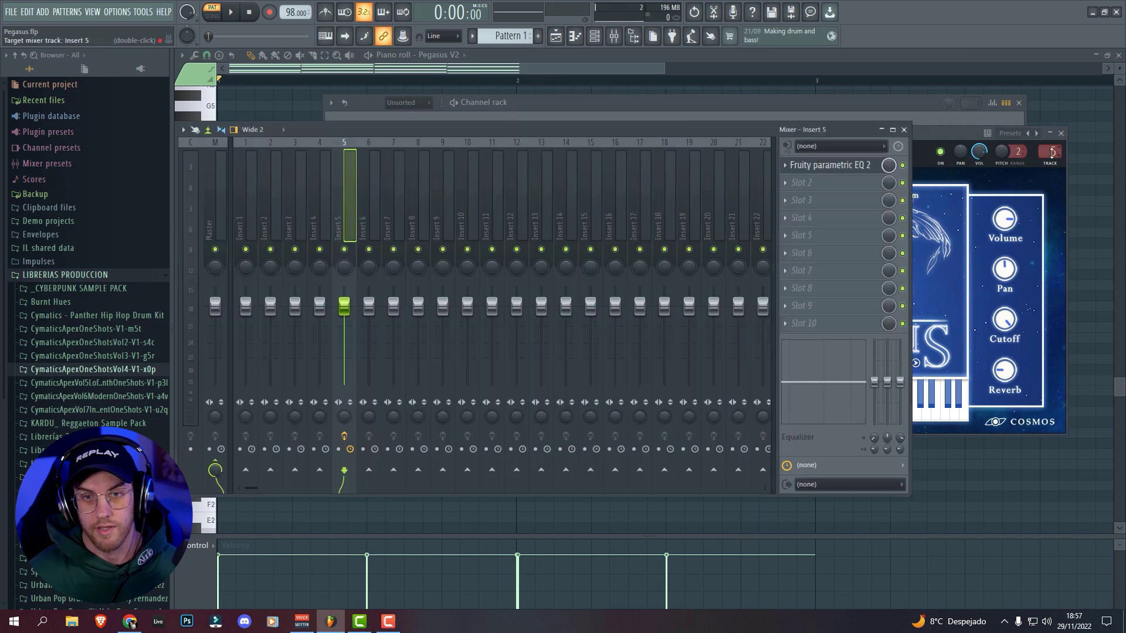
pyautogui.click(944, 143)
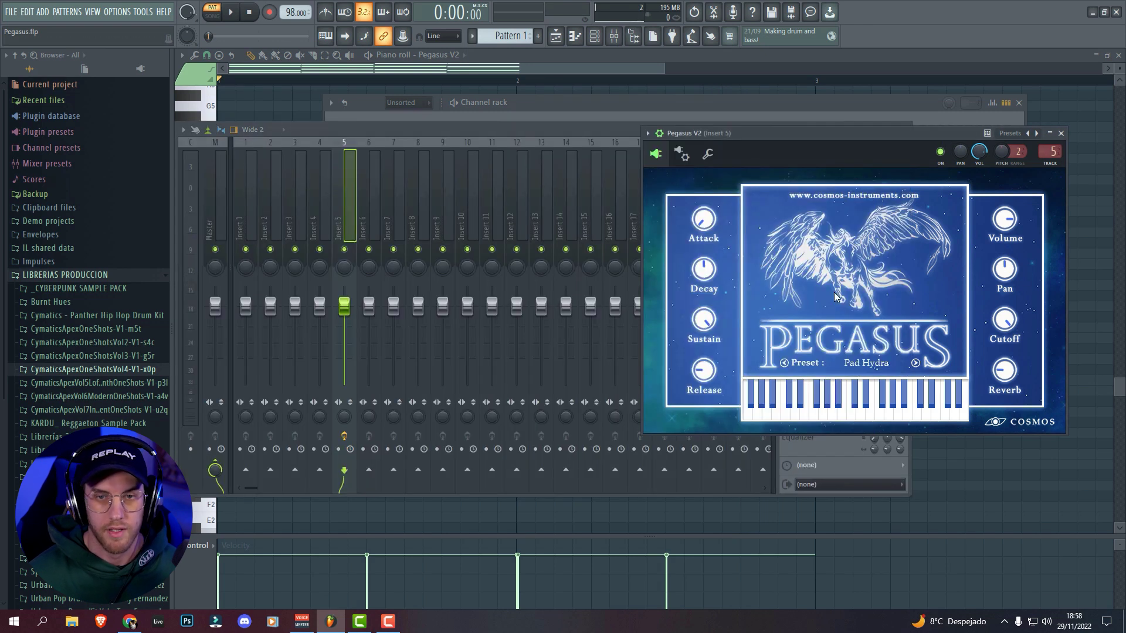
pyautogui.click(861, 364)
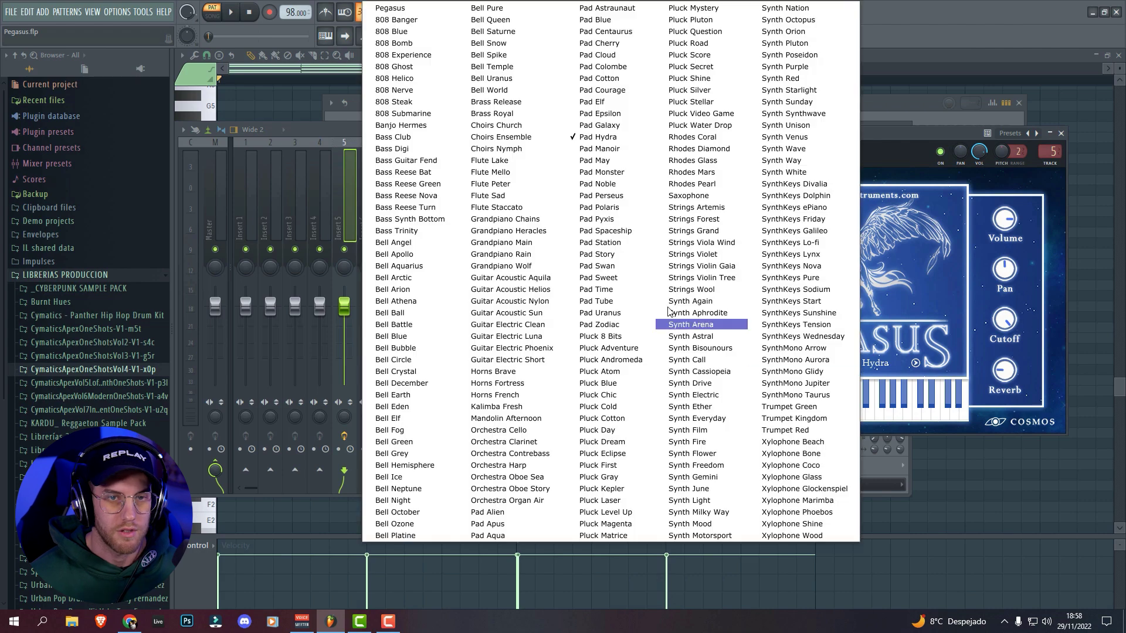
pyautogui.click(612, 168)
pyautogui.press('space')
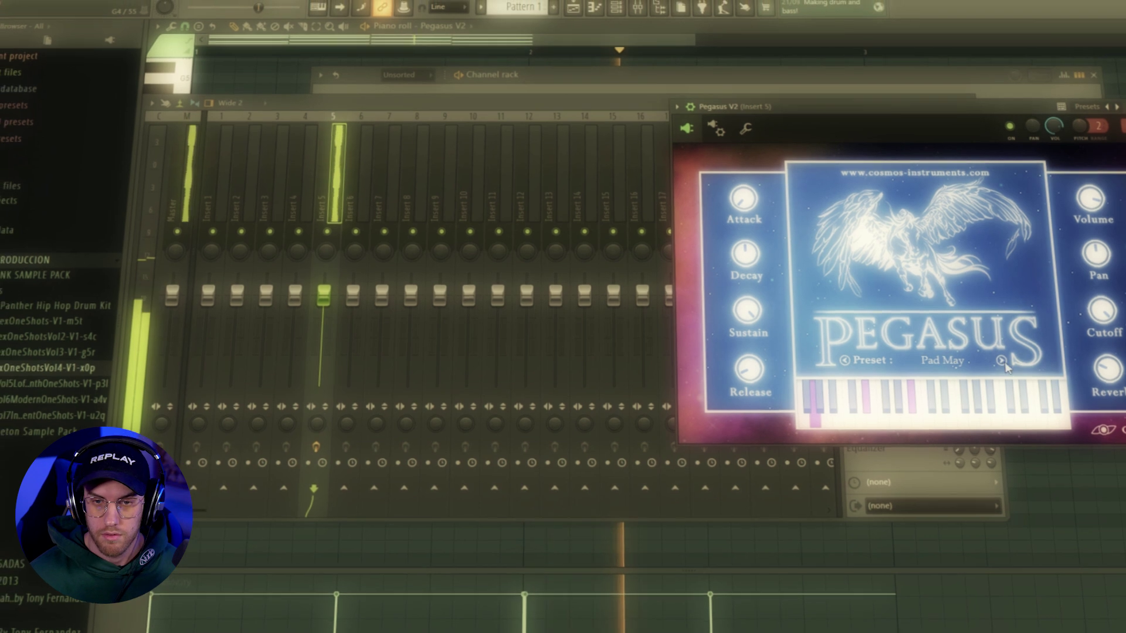
pyautogui.click(948, 349)
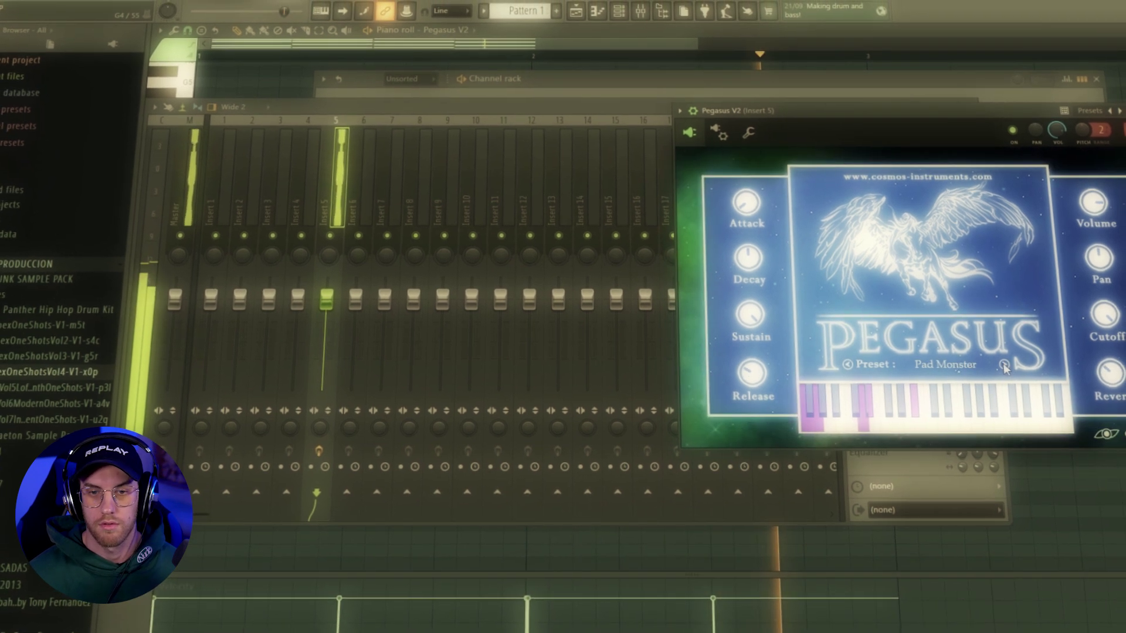
pyautogui.click(1007, 363)
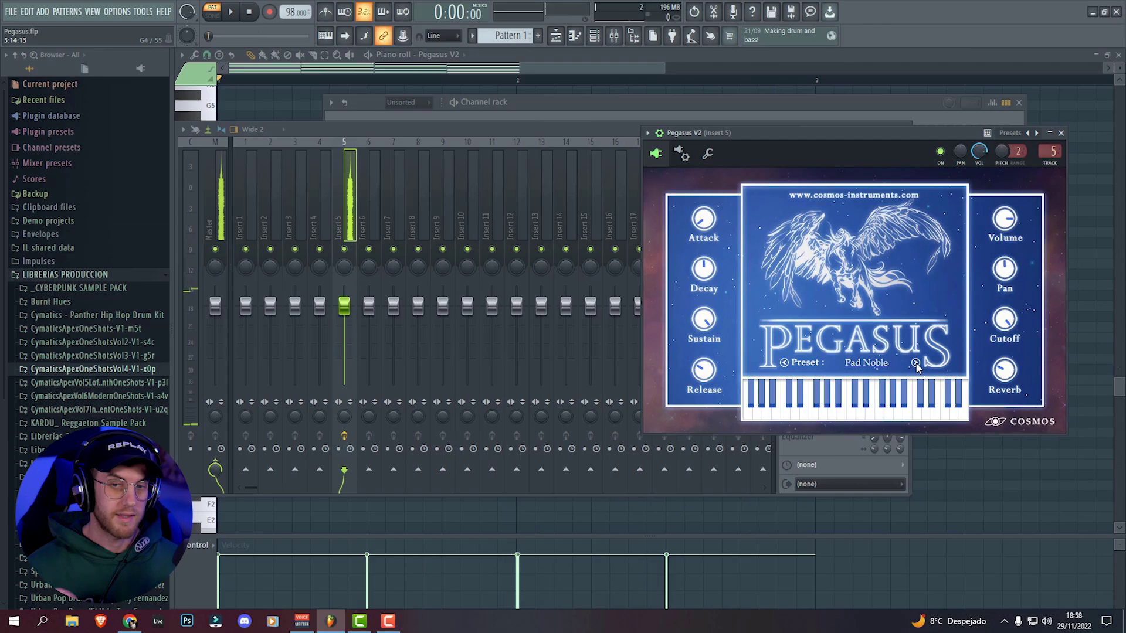
pyautogui.press('space')
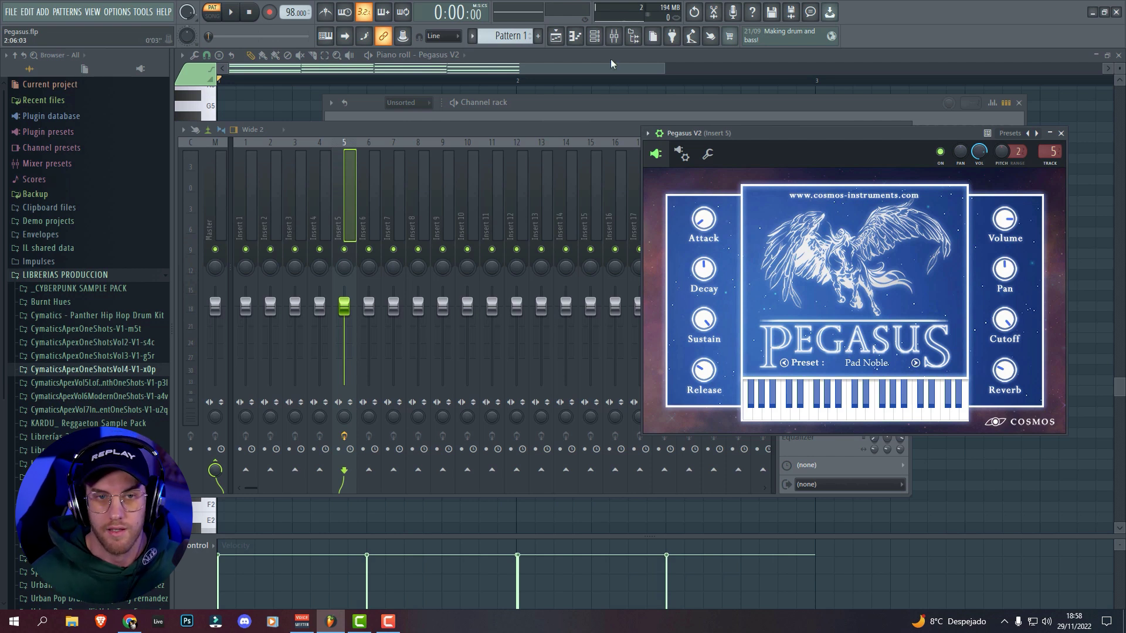
# - Switch to Pattern 2 and open the Pegasus V2 #2 instrument
pyautogui.click(595, 106)
pyautogui.moveTo(509, 38); pyautogui.dragTo(509, 30)
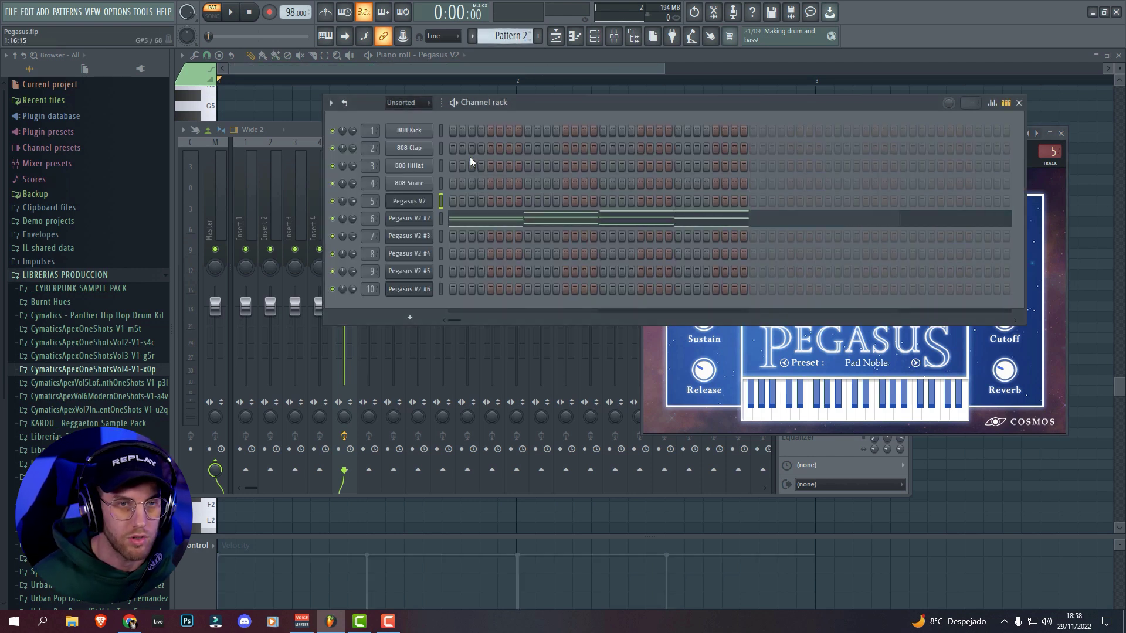
pyautogui.click(426, 221)
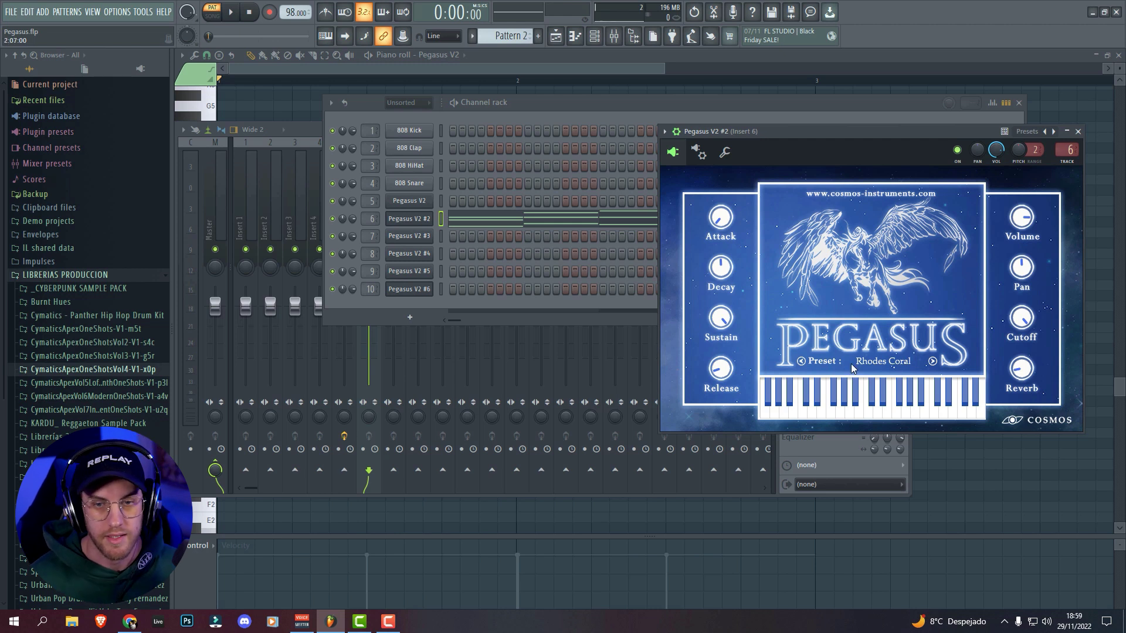
# - Play the Pegasus V2 #2 notes in the piano roll and check the effect slots of mixer track Insert 6
pyautogui.click(533, 103)
pyautogui.click(534, 217)
pyautogui.press('space')
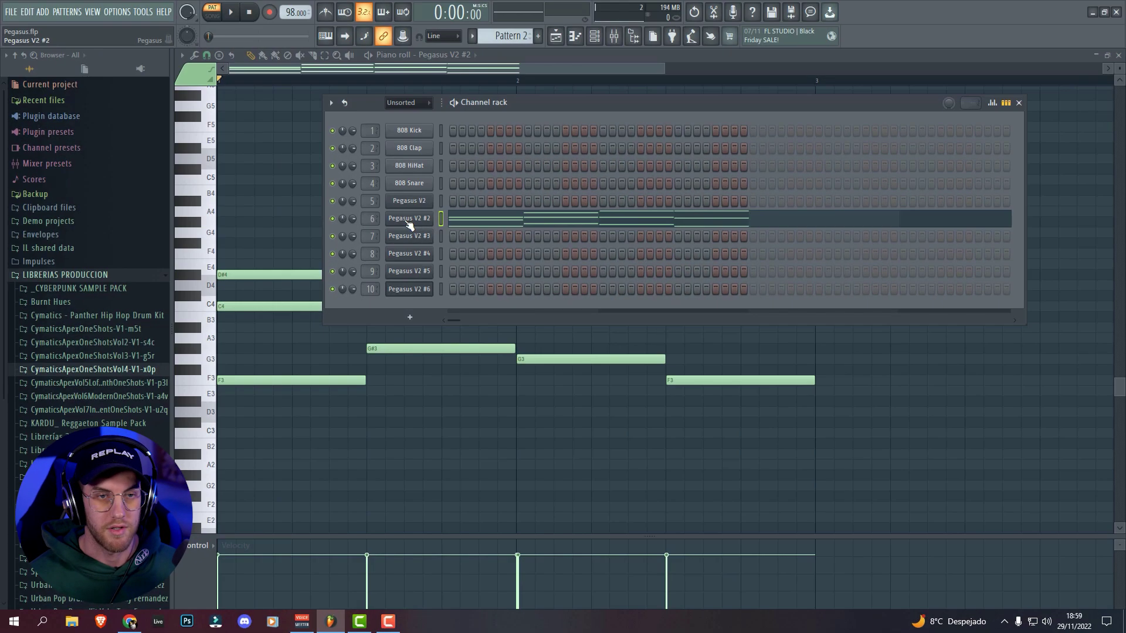
pyautogui.click(418, 219)
pyautogui.doubleClick(1068, 150)
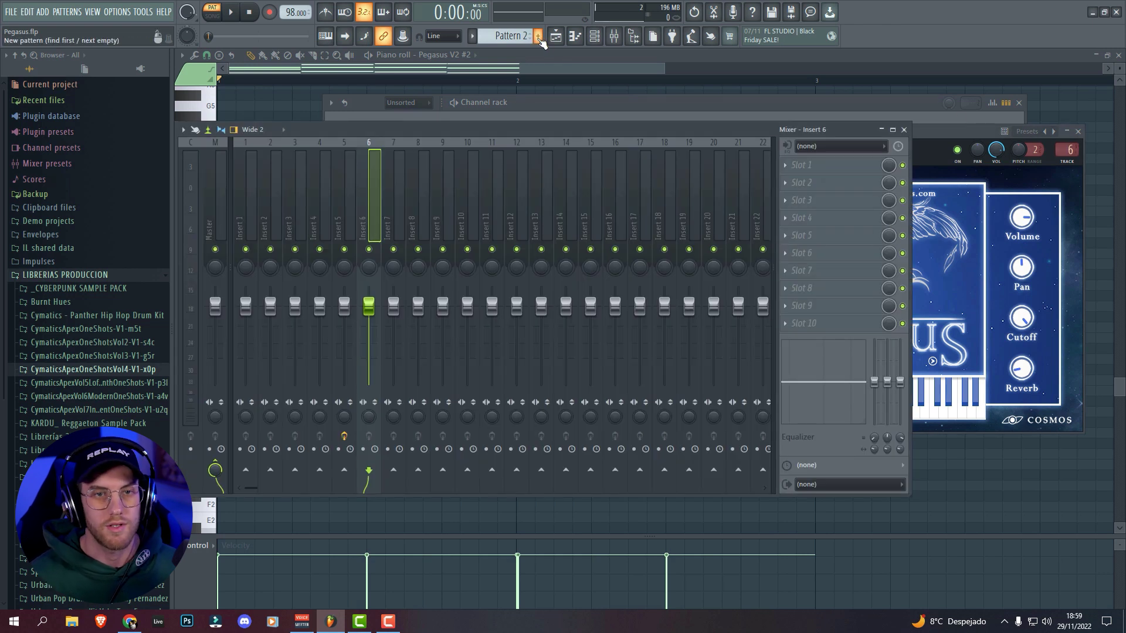
# - Switch to Pattern 3 and open the Pegasus V2 #3 instrument, moving its window clear of the channel names
pyautogui.click(594, 36)
pyautogui.scroll(-1, 505, 36)
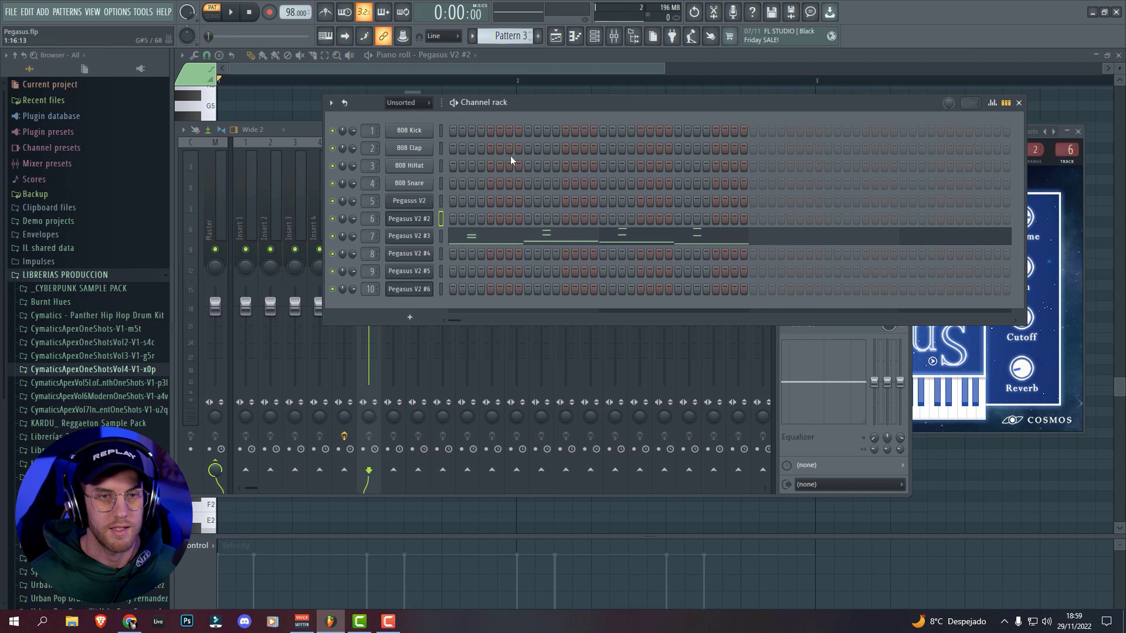
pyautogui.click(409, 237)
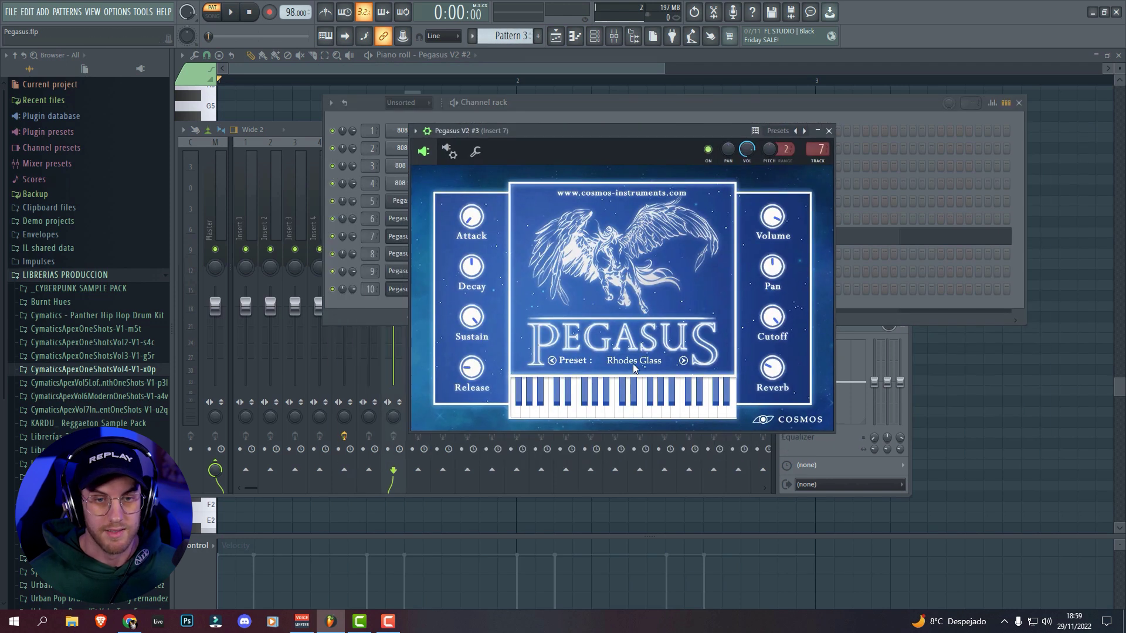
pyautogui.moveTo(640, 130); pyautogui.dragTo(780, 136)
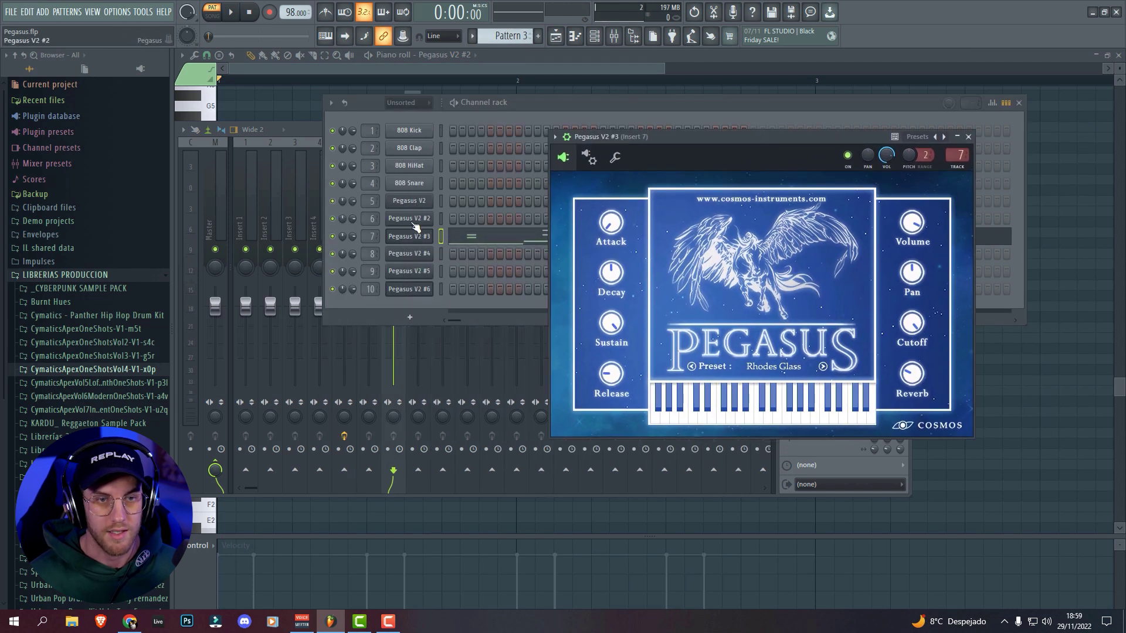
# - Check the effect slots of Insert 7 for Pegasus V2 #3 and open its notes in the piano roll
pyautogui.click(411, 220)
pyautogui.click(417, 238)
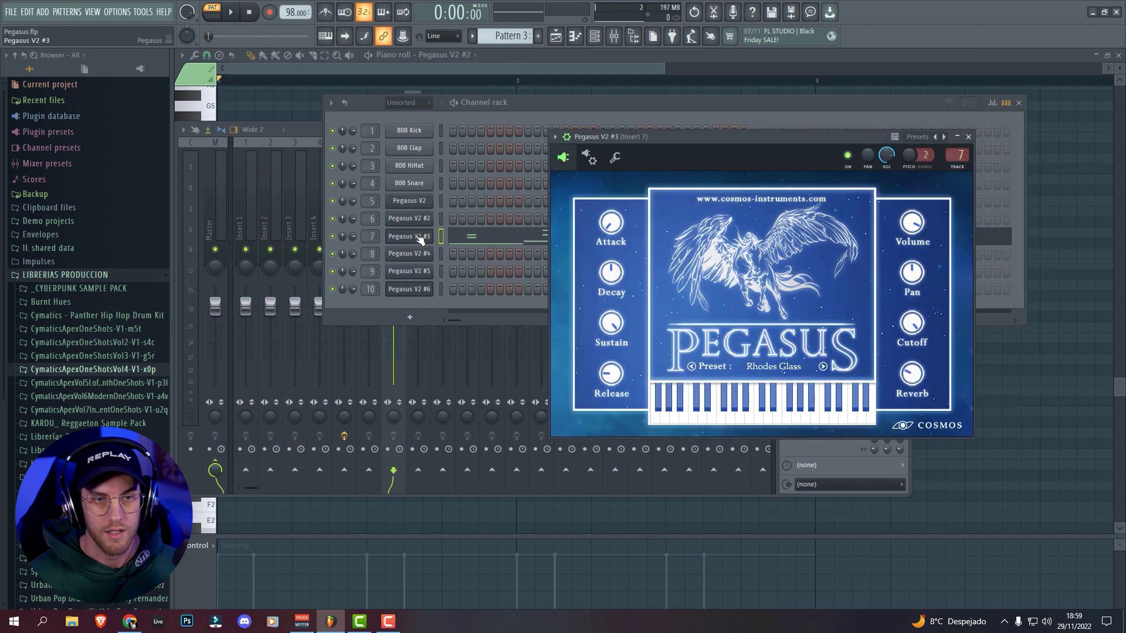
pyautogui.click(958, 155)
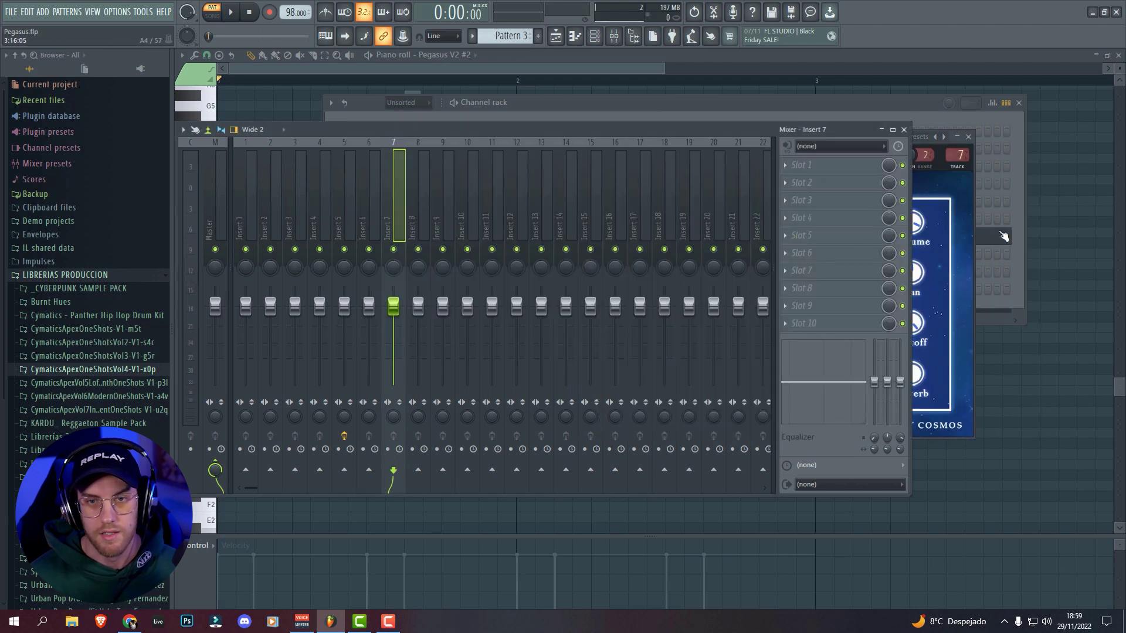
pyautogui.click(644, 109)
pyautogui.click(567, 230)
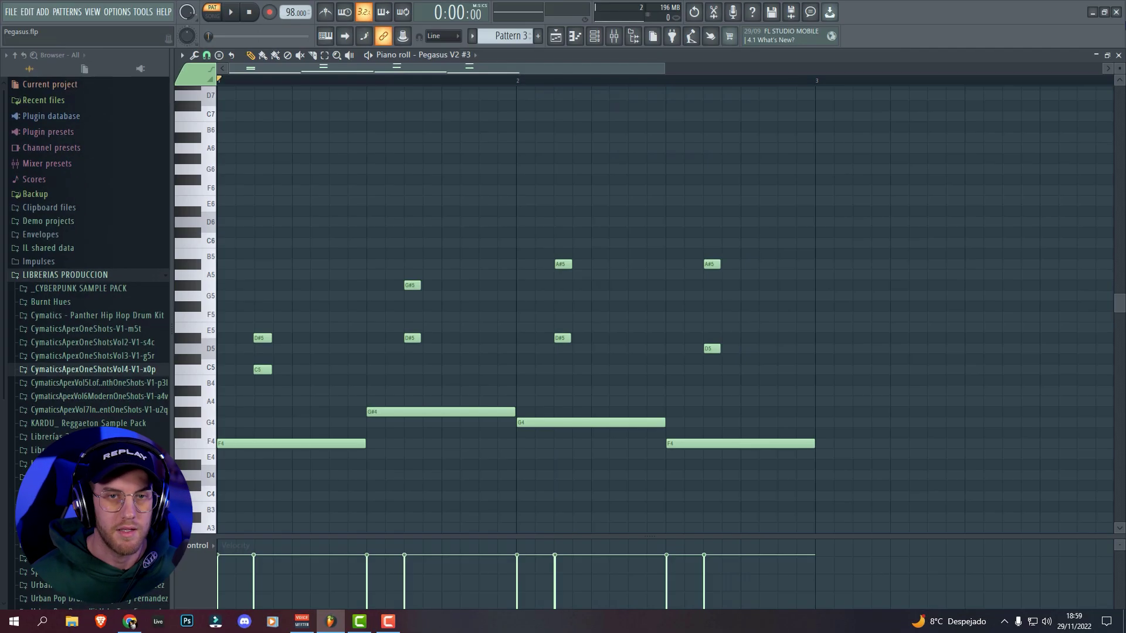
# - Switch to Pattern 4 and open the Pegasus V2 #4 instrument
pyautogui.click(595, 36)
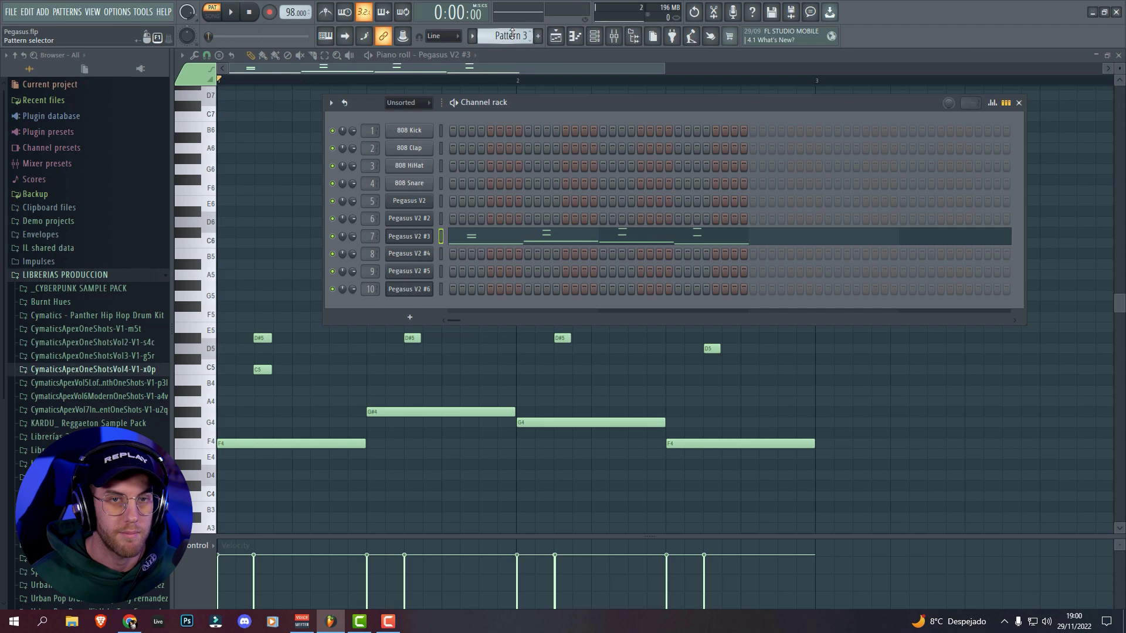
pyautogui.scroll(-1, 512, 36)
pyautogui.click(409, 254)
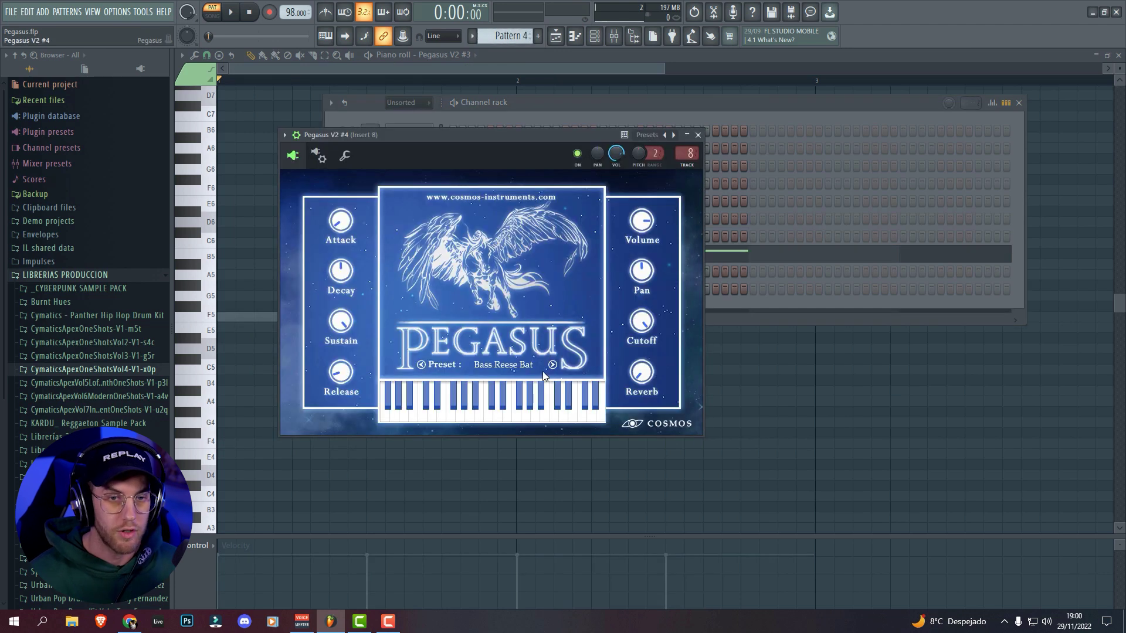
# - Check the effect slots of mixer track Insert 8 and play Pattern 4 with the channel rack shown
pyautogui.press('F9')
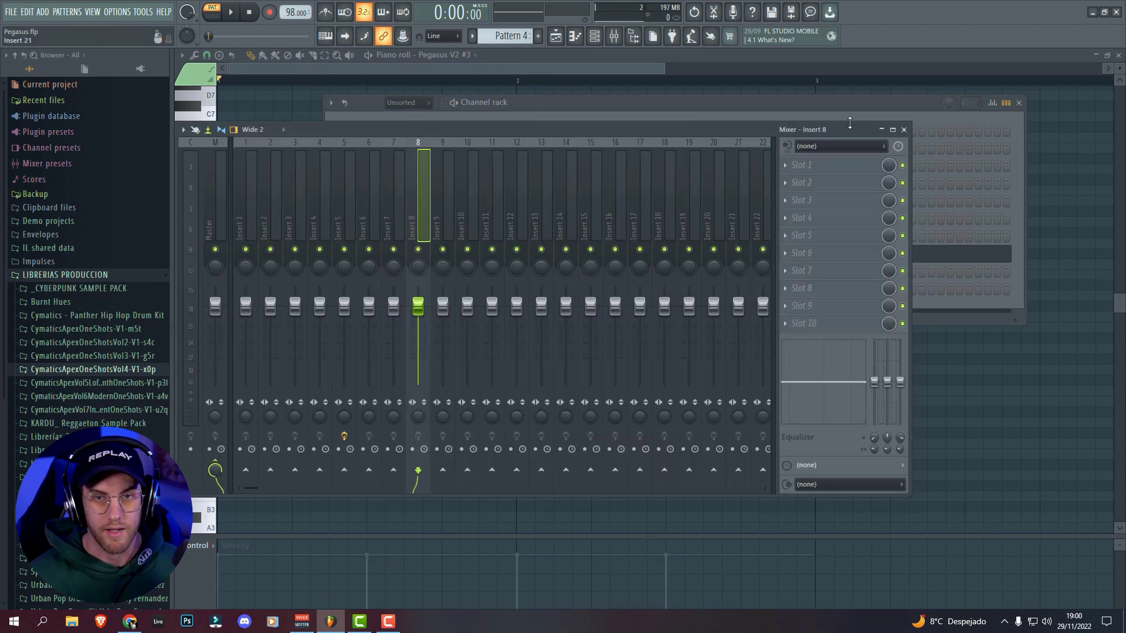
pyautogui.click(579, 107)
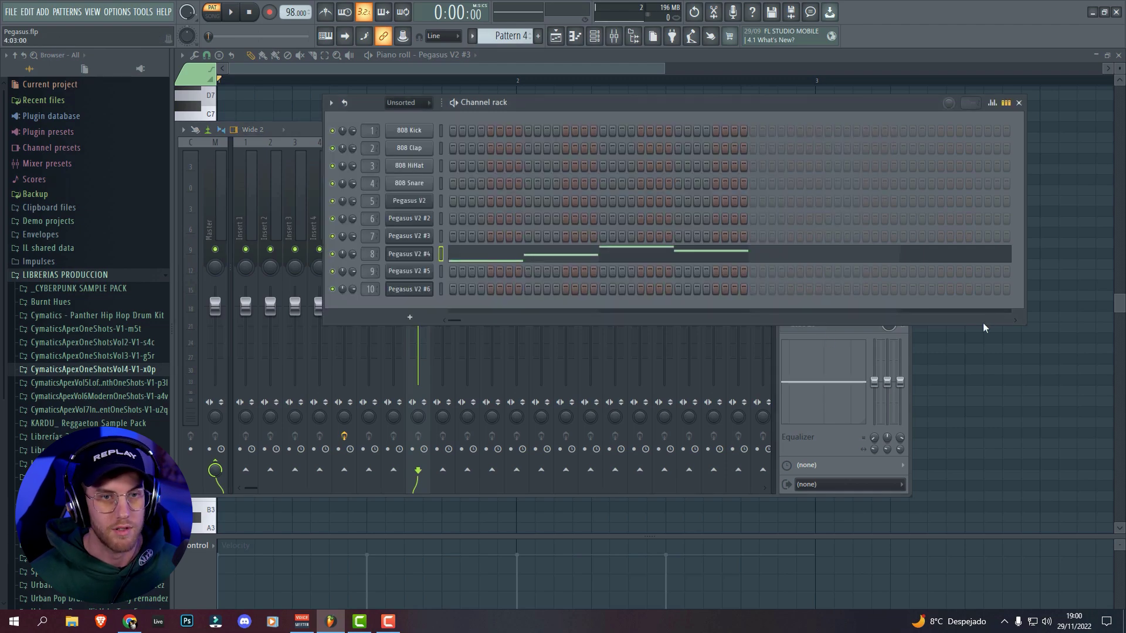
pyautogui.press('space')
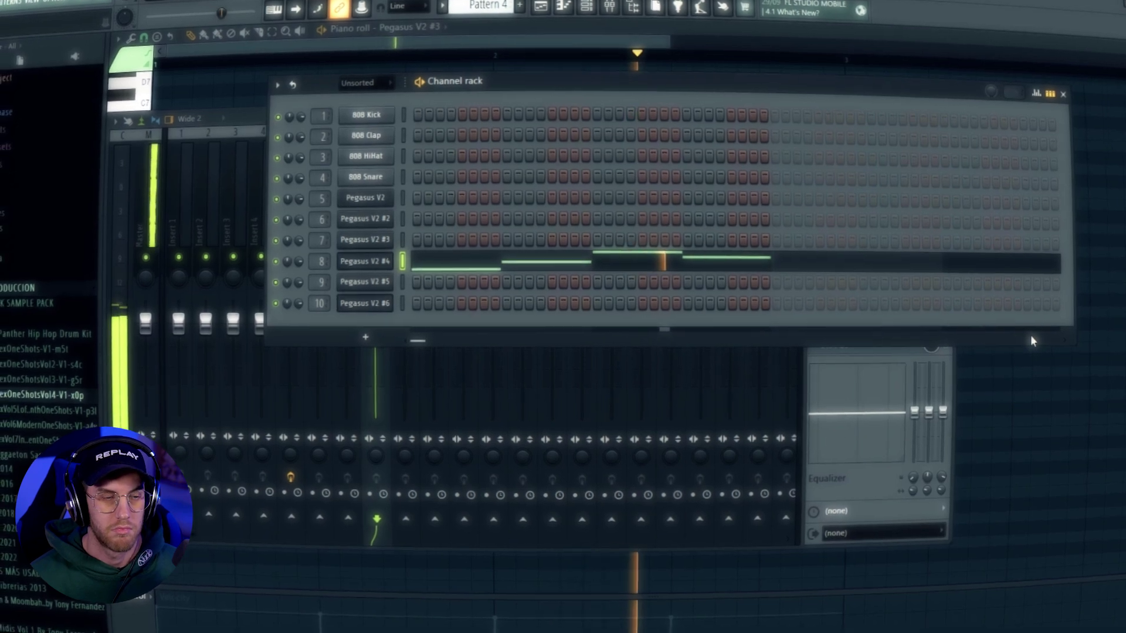
pyautogui.press('space')
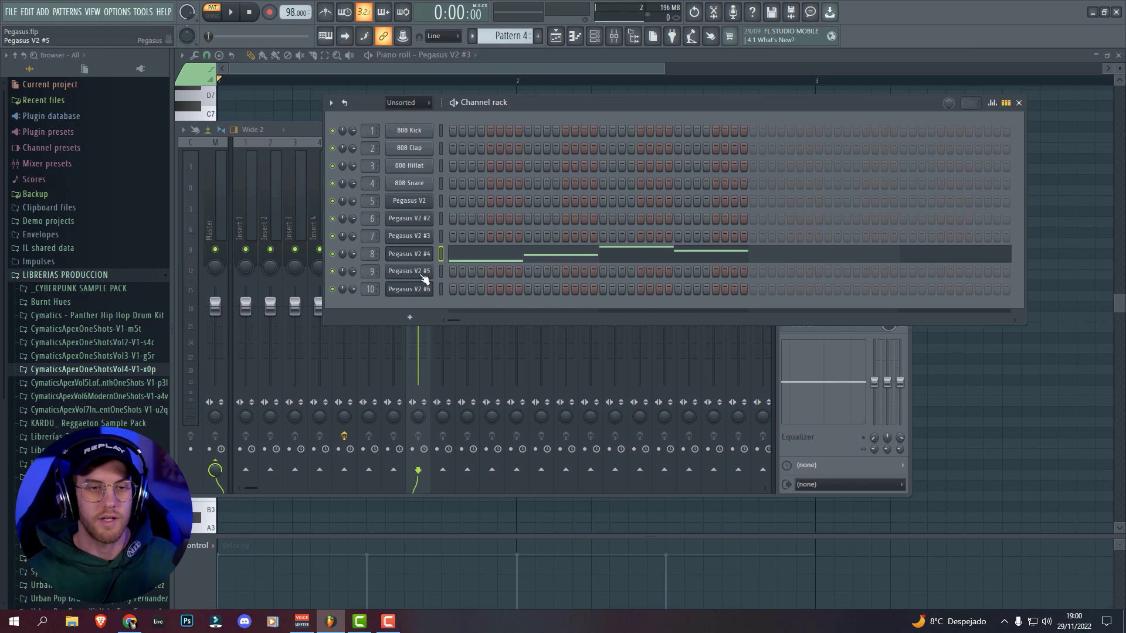
# - Open the Pegasus V2 #5 instrument and review its mixer track Insert 9 and its Pattern 5 notes in the piano roll
pyautogui.click(410, 272)
pyautogui.click(646, 361)
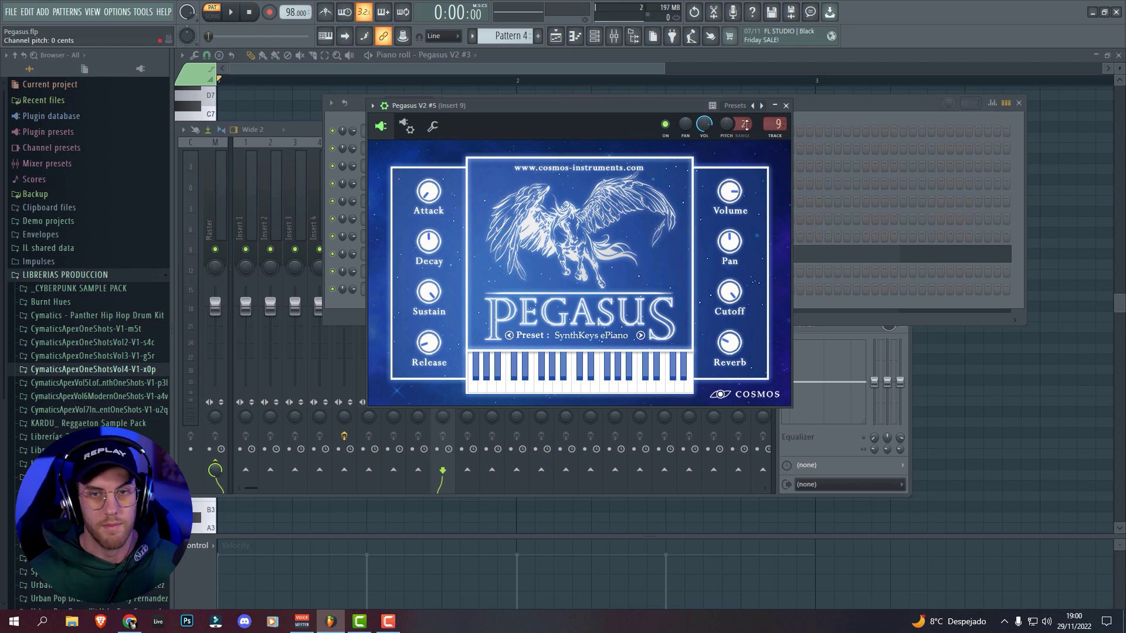
pyautogui.doubleClick(776, 124)
pyautogui.click(867, 110)
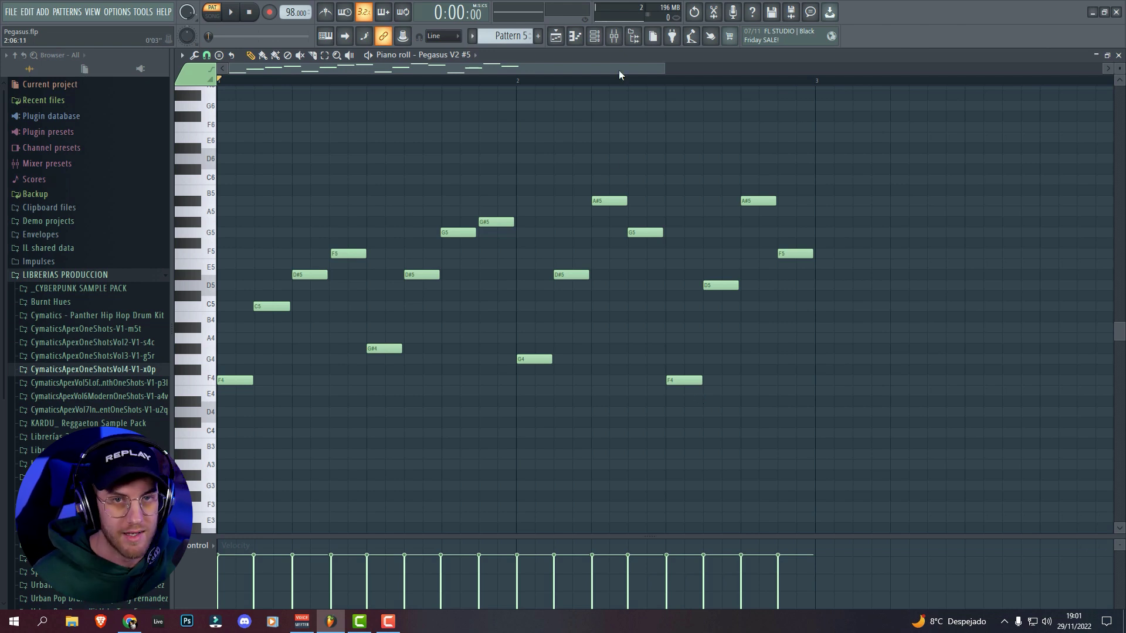
# - Switch to Pattern 6, view the Pegasus V2 #6 instrument, and play the pattern with the channel rack in front
pyautogui.click(594, 35)
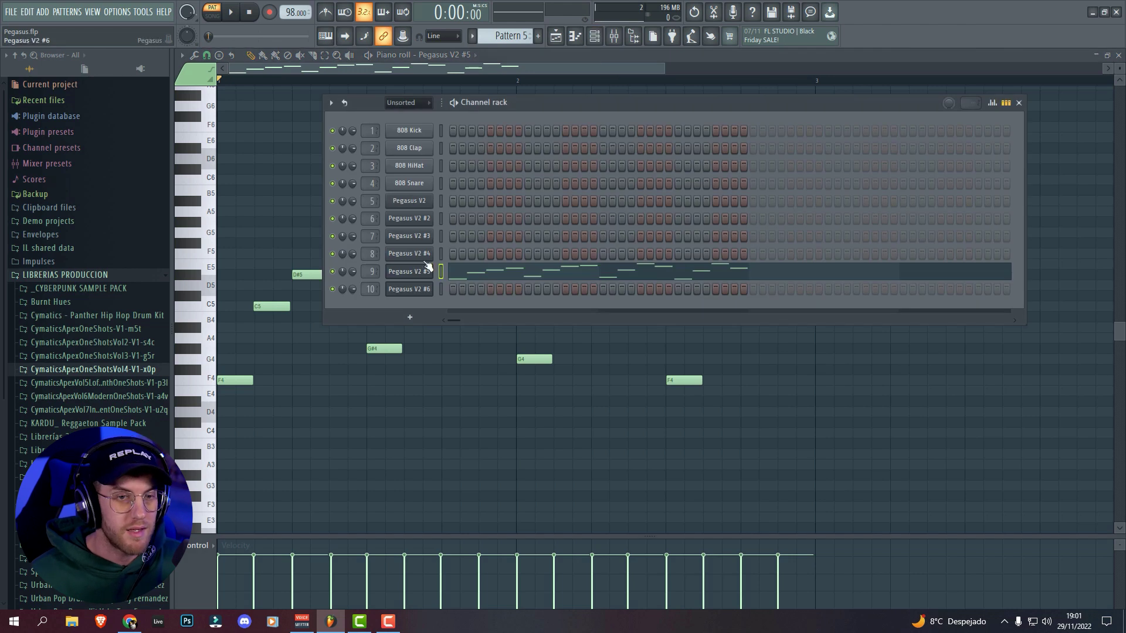
pyautogui.scroll(-1, 506, 37)
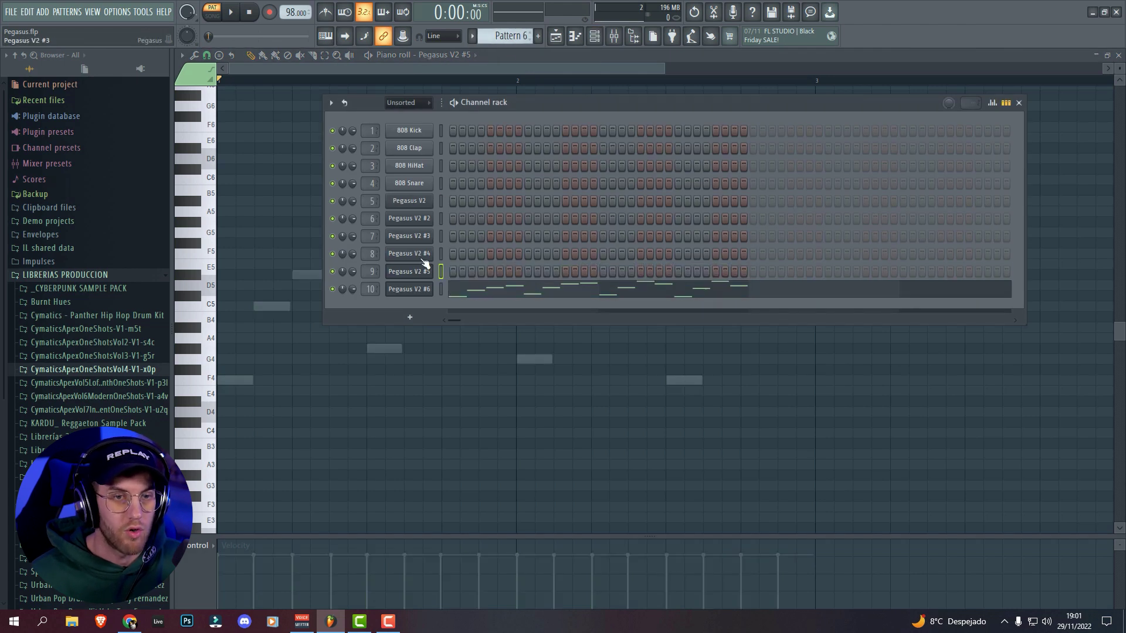
pyautogui.click(422, 289)
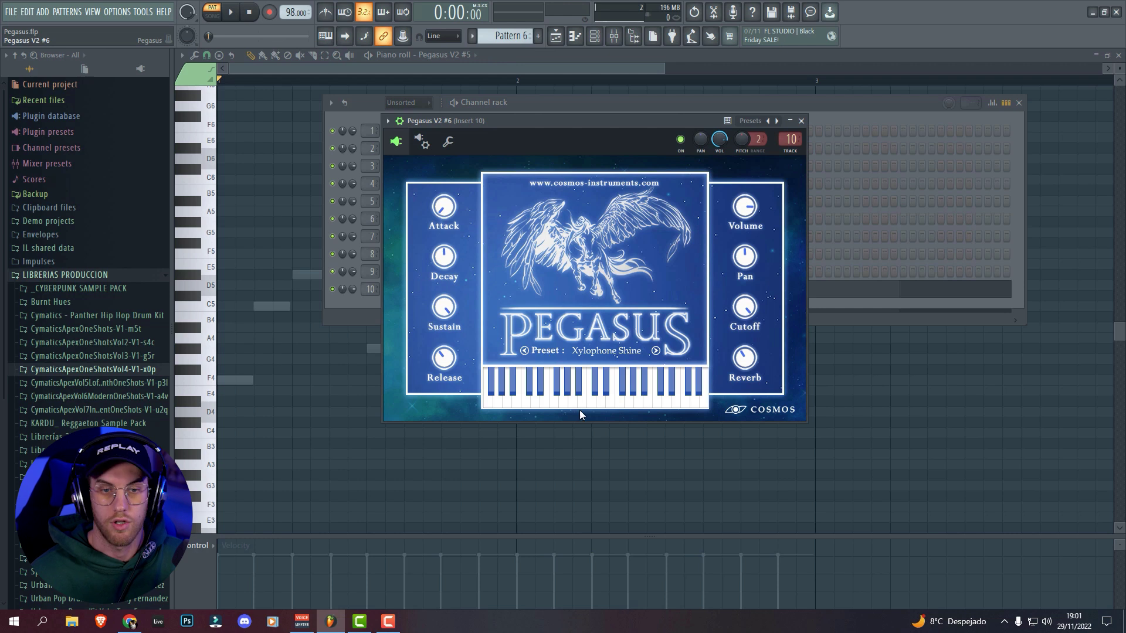
pyautogui.click(812, 161)
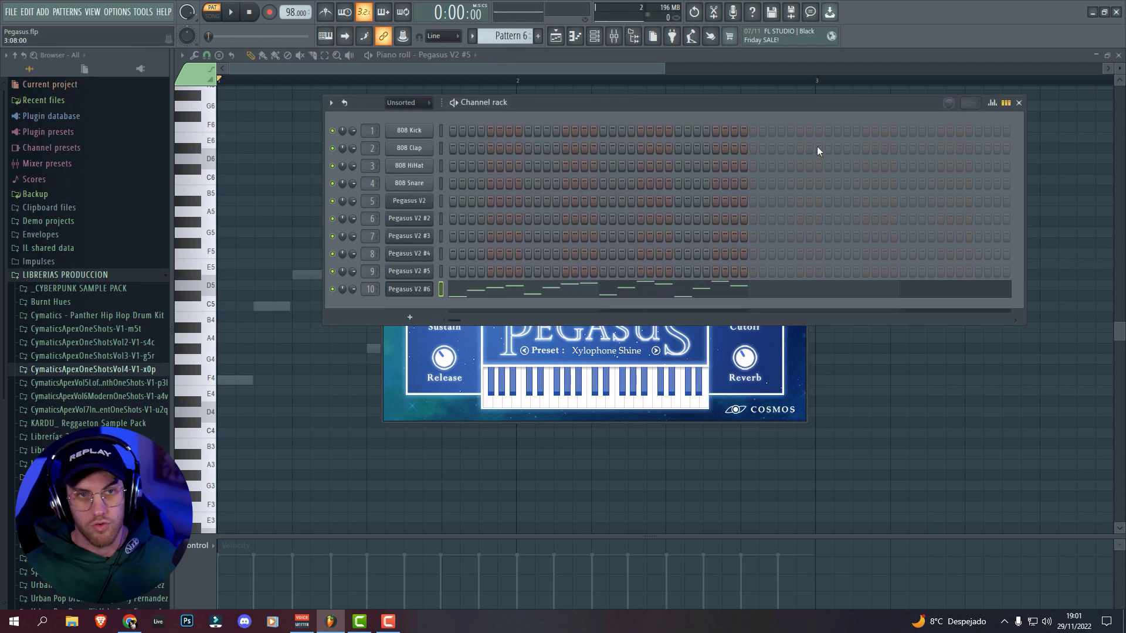
pyautogui.press('space')
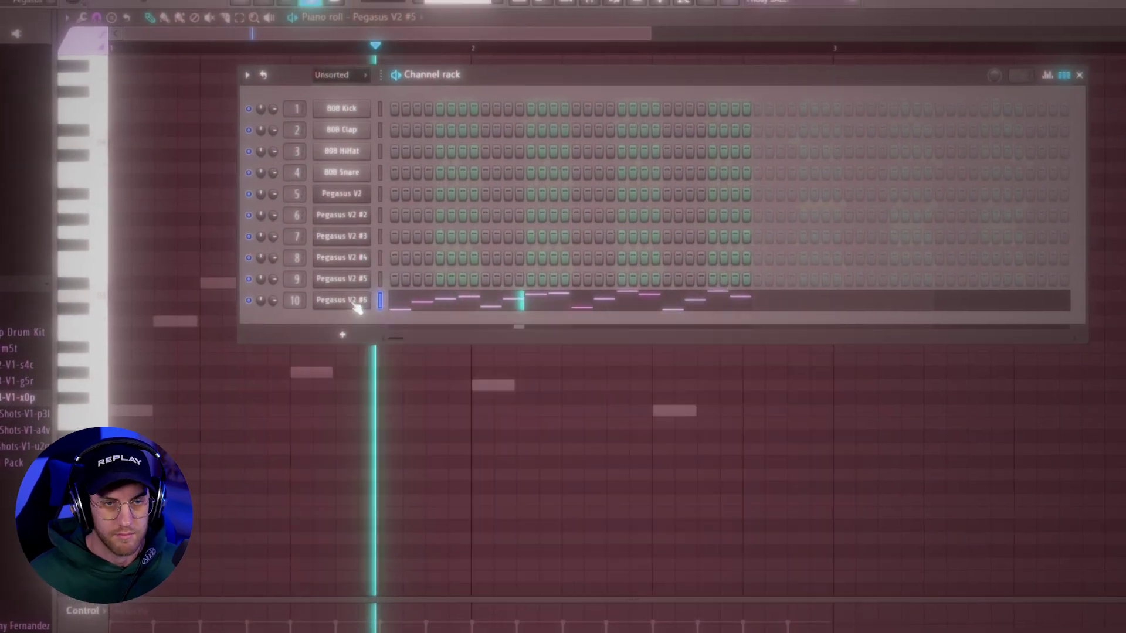
# - Load the Trumpet Green preset in Pegasus V2 #6, and step back through SynthMono Taurus to SynthKeys Wednesday
pyautogui.click(355, 301)
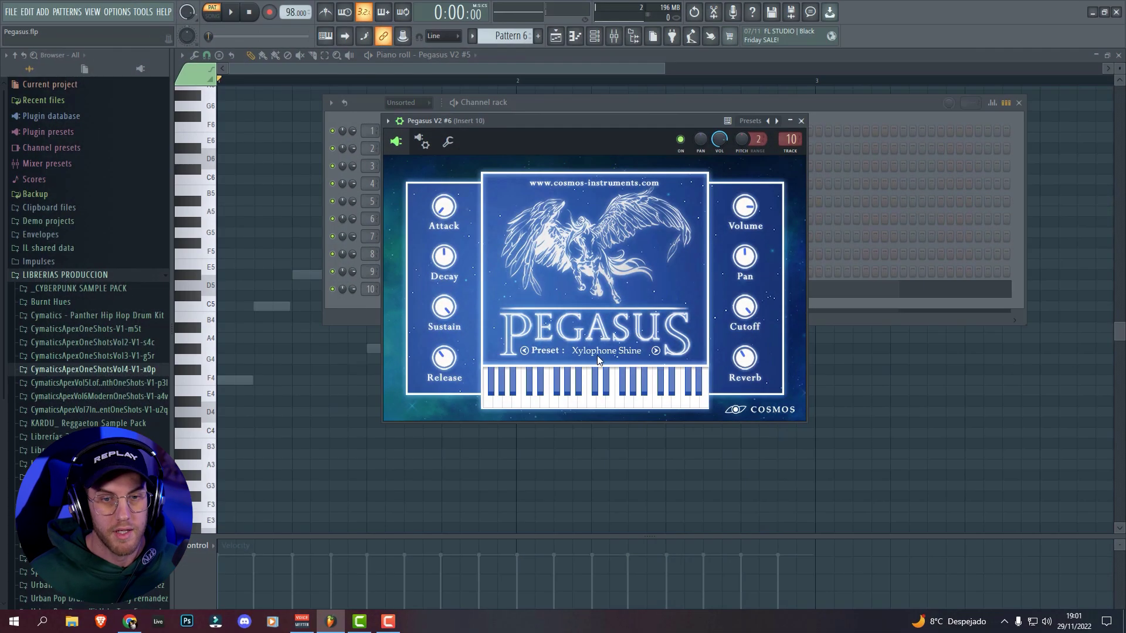
pyautogui.click(595, 361)
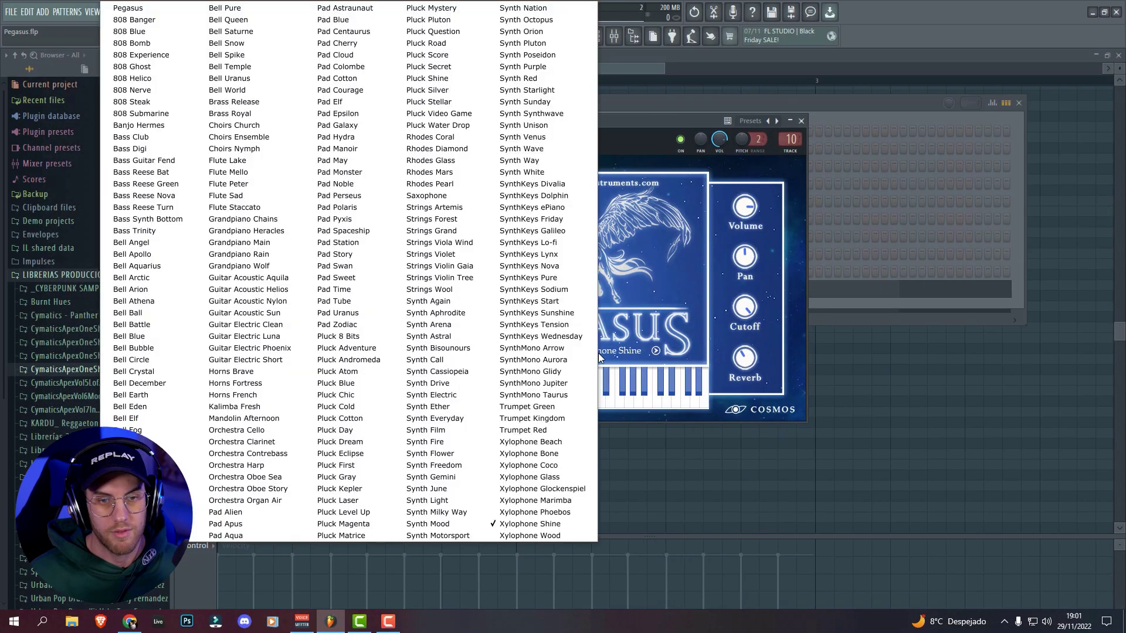
pyautogui.click(540, 407)
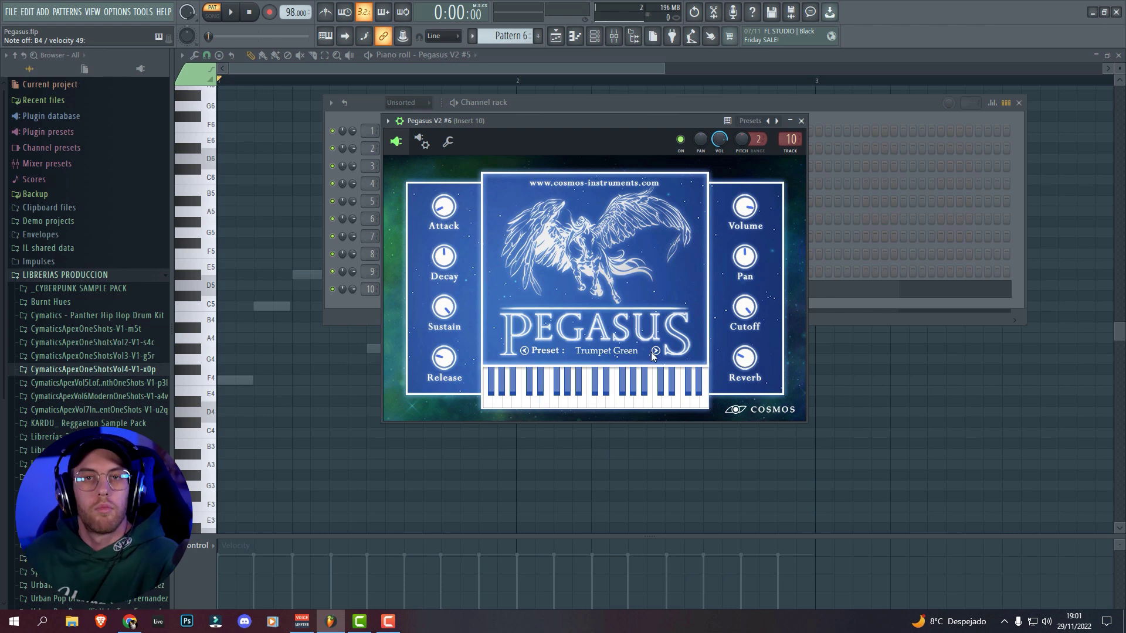
pyautogui.click(526, 351)
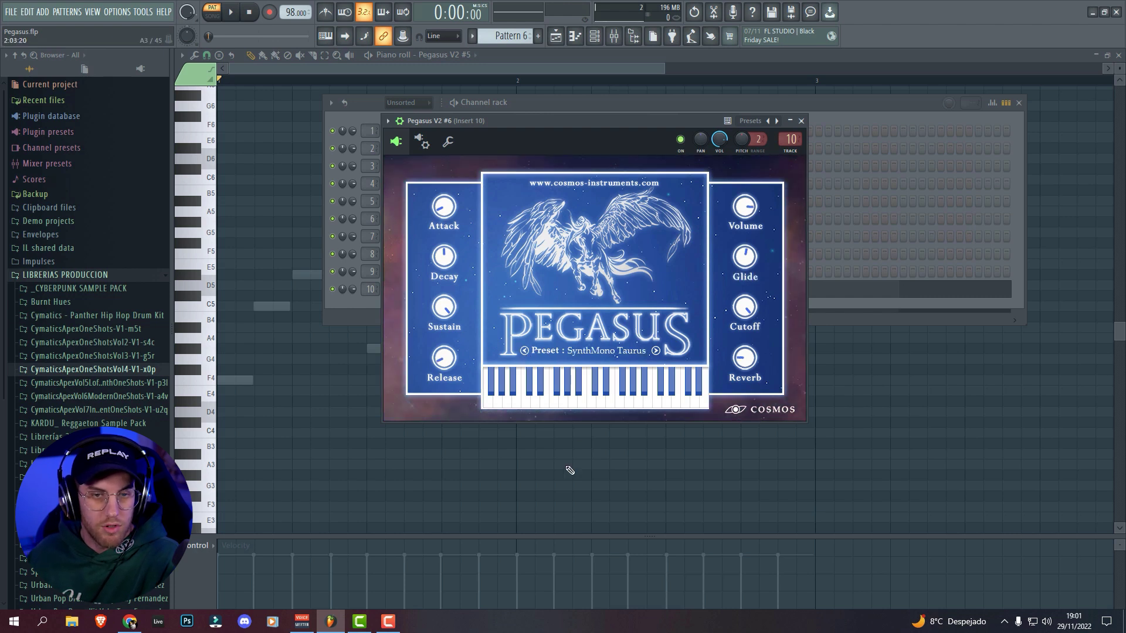
pyautogui.click(525, 350)
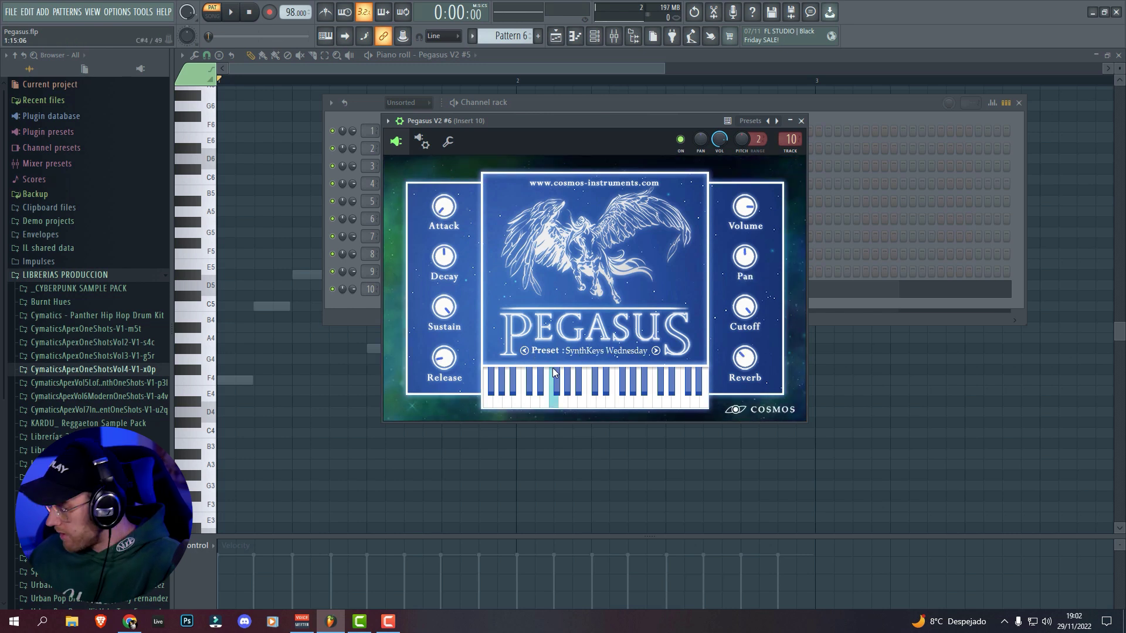